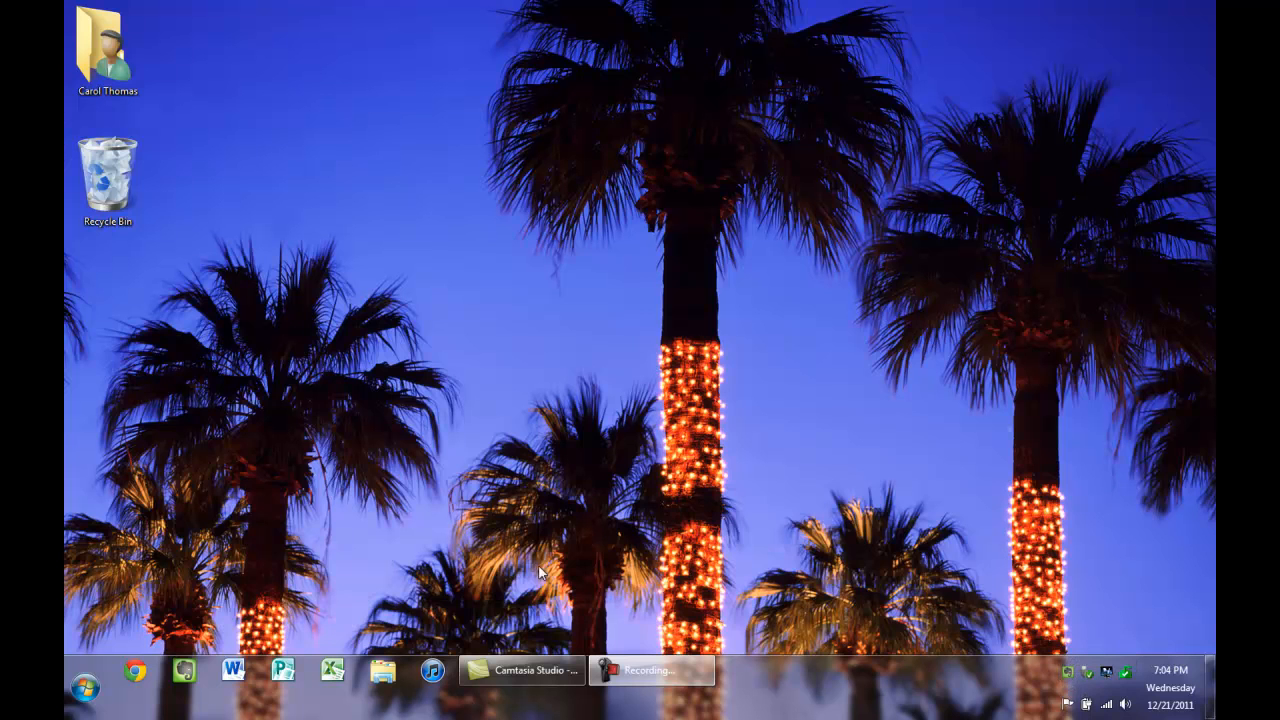
# Step: Open Evernote and slightly narrow the notebook sidebar, with the Service and Troubleshooting Guide note selected
pyautogui.click(184, 672)
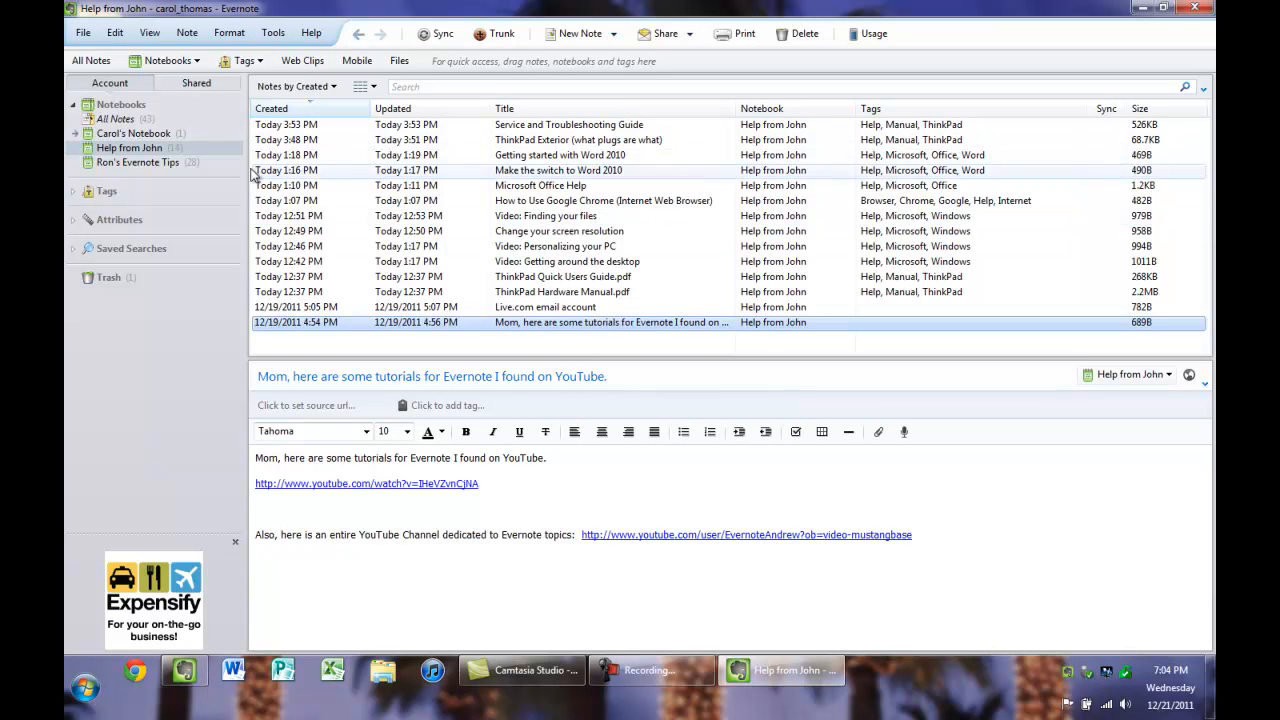
pyautogui.moveTo(243, 170); pyautogui.dragTo(249, 170)
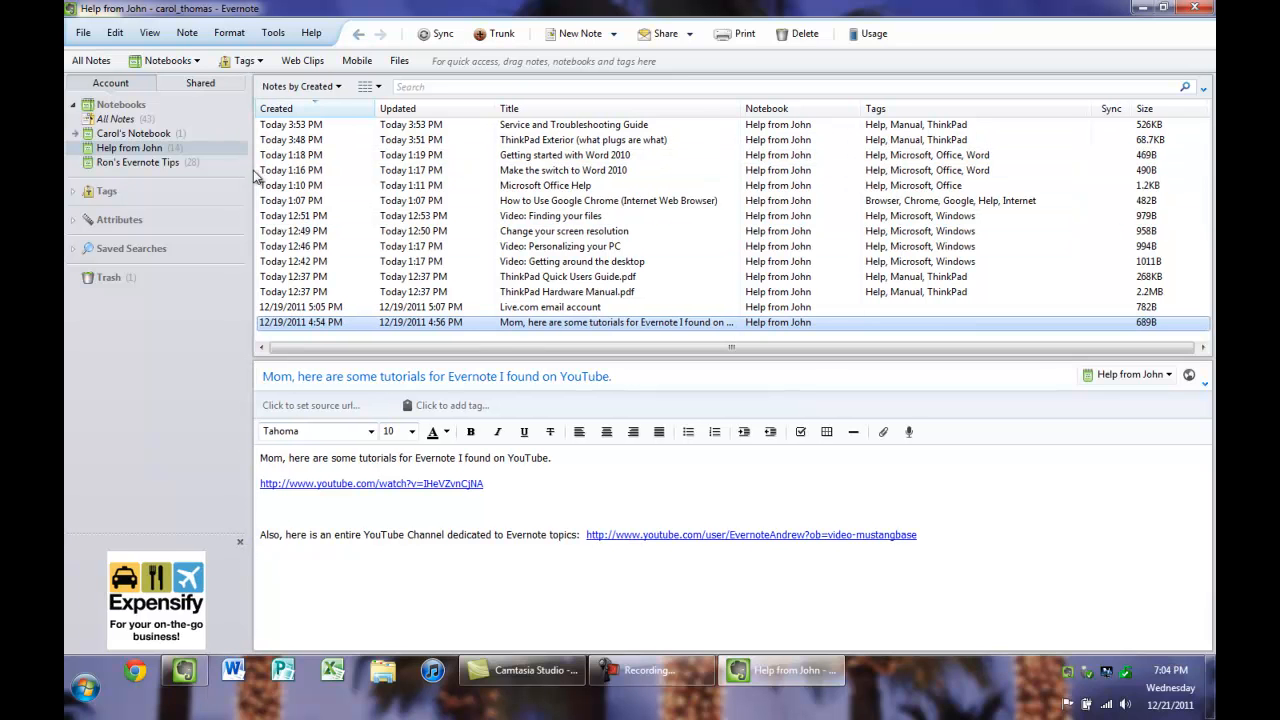
pyautogui.click(321, 127)
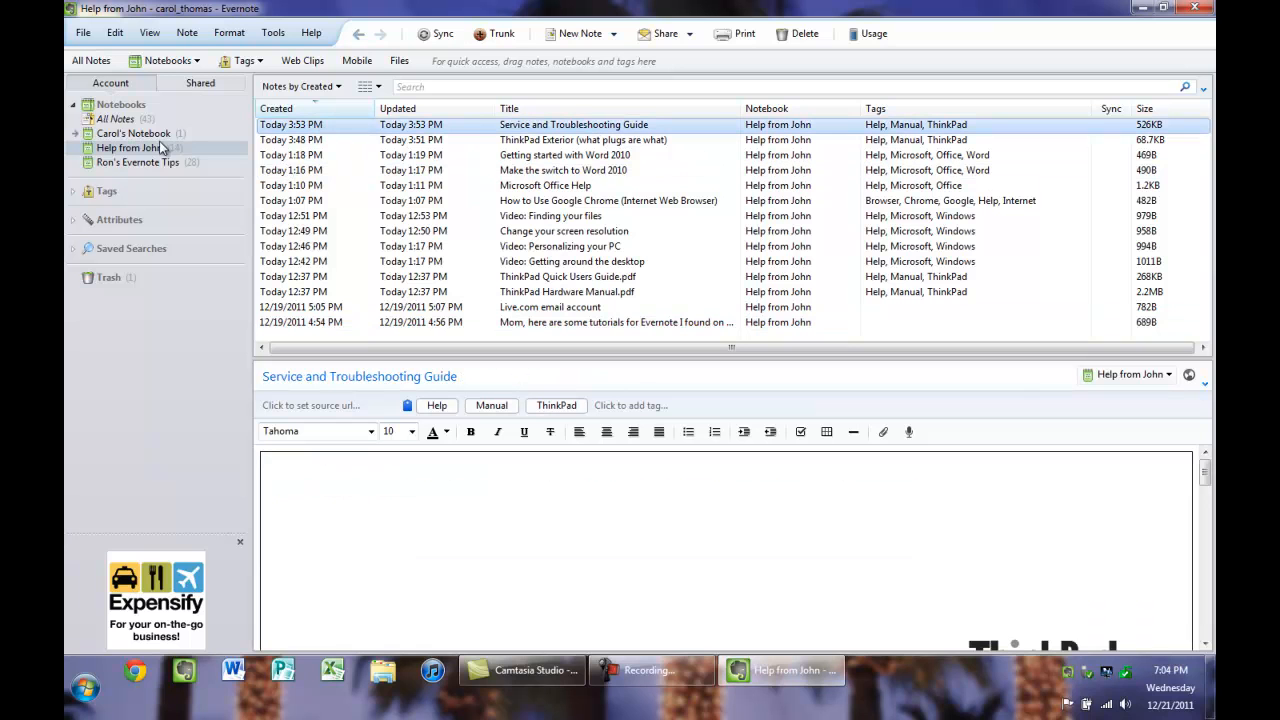
pyautogui.moveTo(251, 163); pyautogui.dragTo(238, 162)
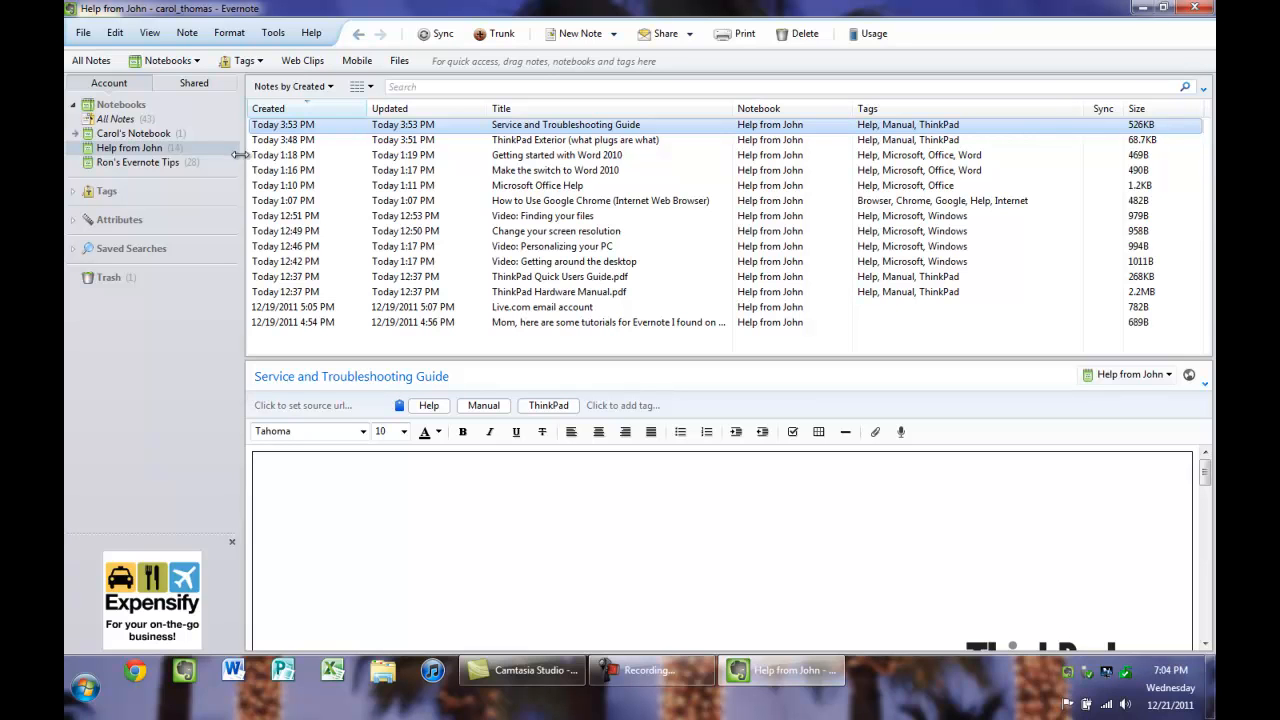
# Step: Search the notebook for "windows" and preview the "Video: Finding your files" and "Change your screen resolution" notes
pyautogui.click(420, 88)
pyautogui.write('windows')
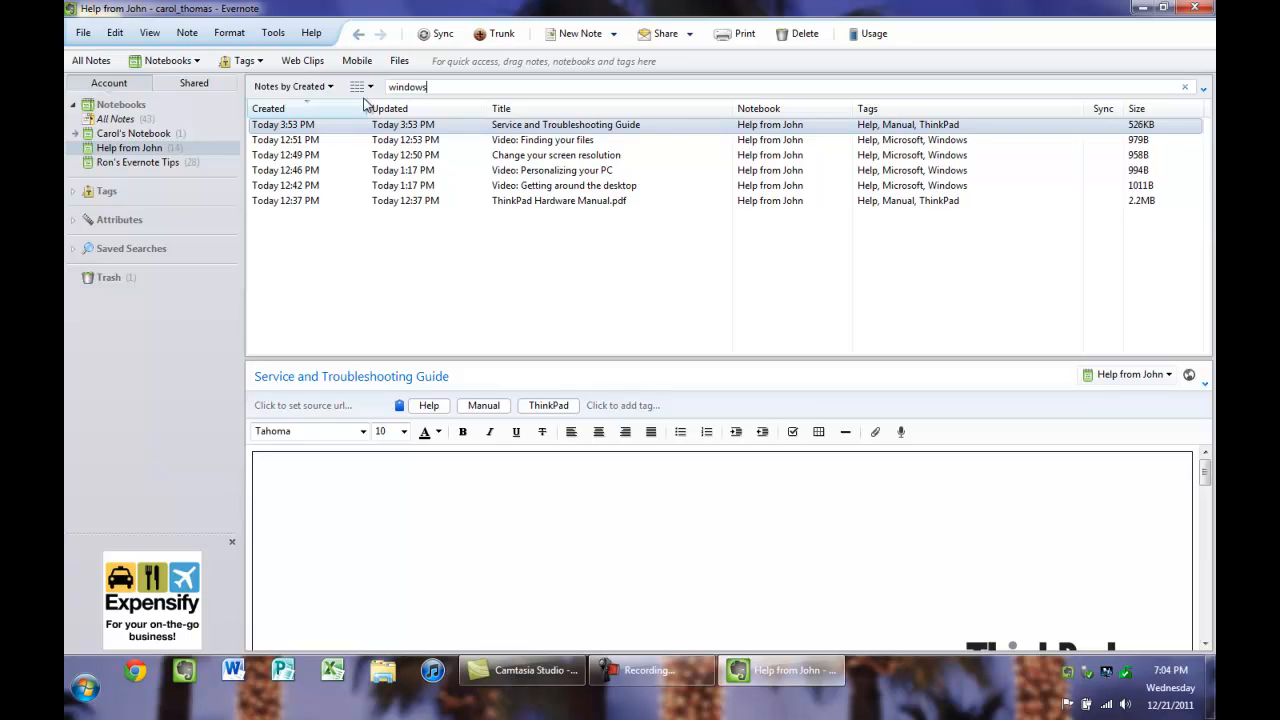
pyautogui.click(428, 143)
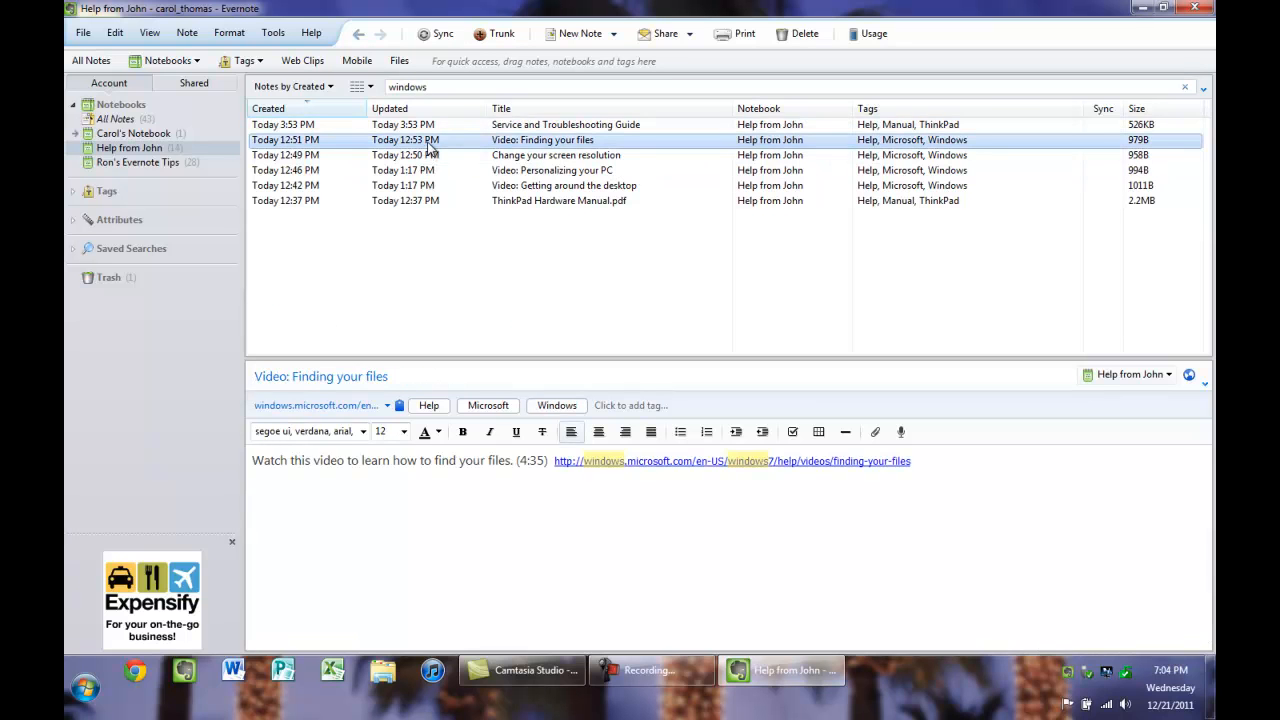
pyautogui.click(430, 156)
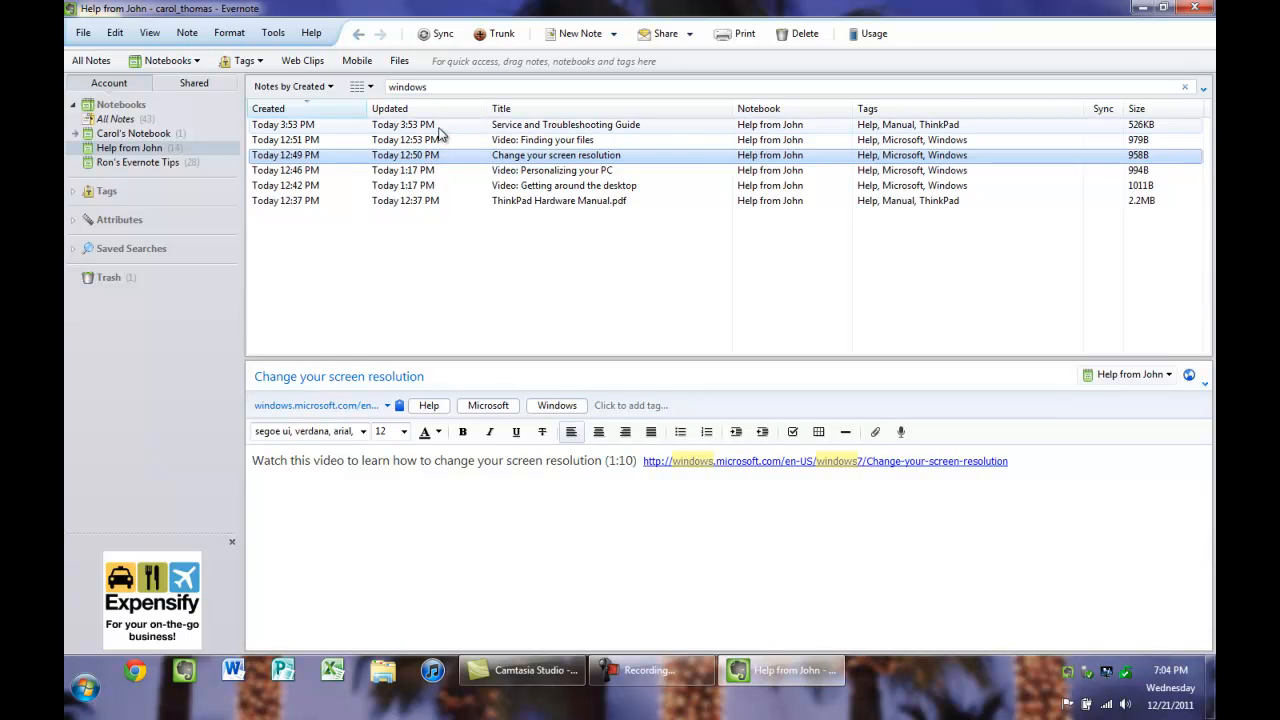
# Step: Display the Service and Troubleshooting Guide note and page through its attached PDF
pyautogui.click(438, 127)
pyautogui.moveTo(1206, 476)
pyautogui.mouseDown()
pyautogui.moveTo(1213, 590)
pyautogui.moveTo(1198, 472)
pyautogui.mouseUp()
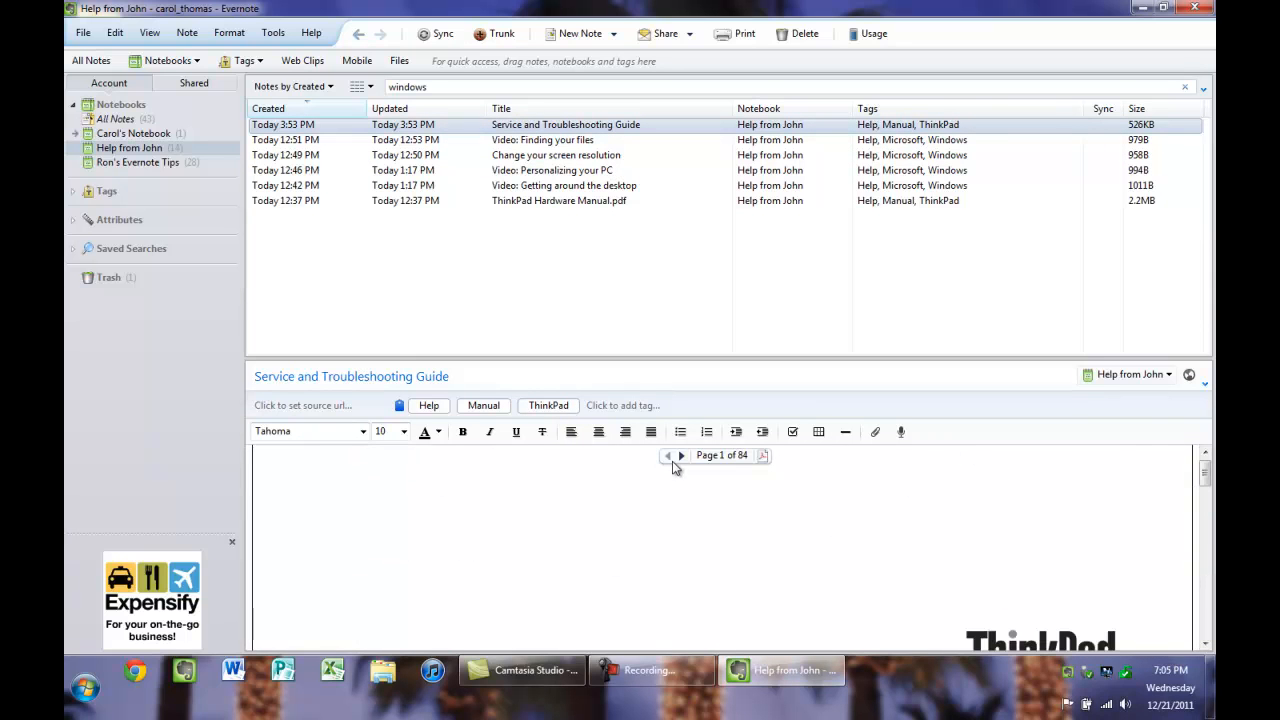
pyautogui.click(681, 456)
pyautogui.click(681, 456)
pyautogui.moveTo(1204, 485); pyautogui.dragTo(1161, 362)
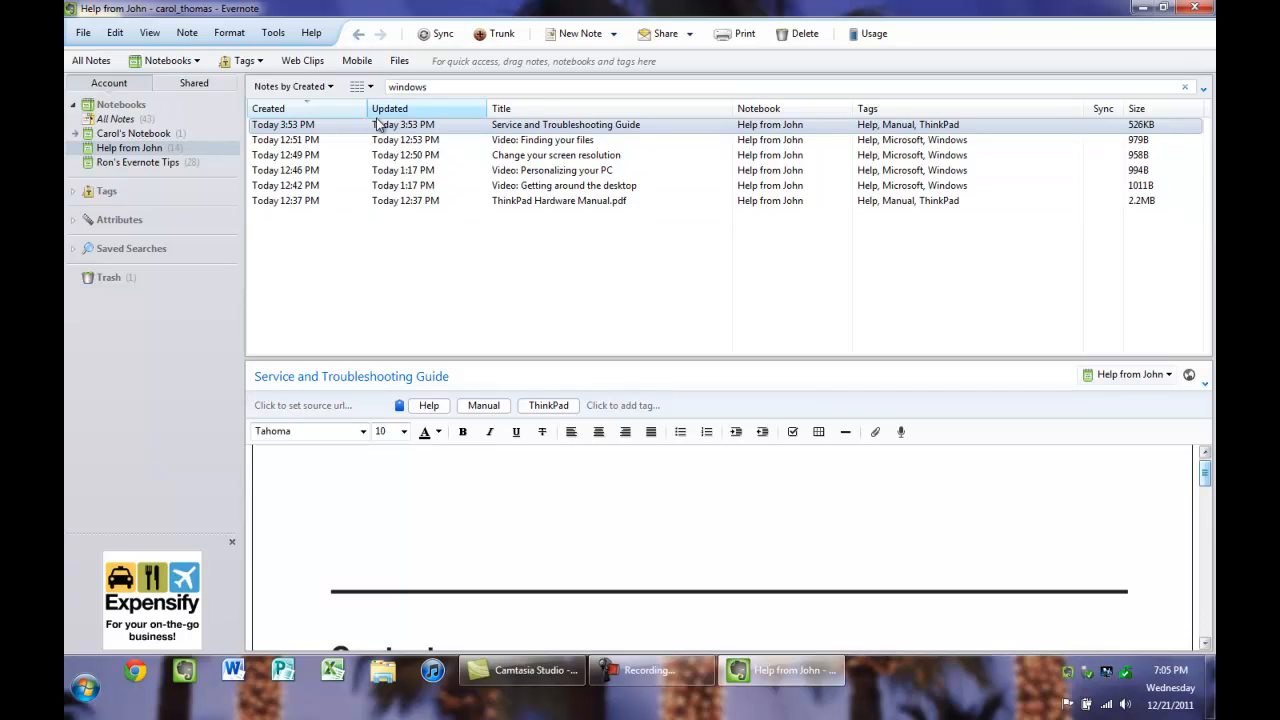
# Step: Sync the notes and create a new blank note, opened in its own enlarged window
pyautogui.click(435, 36)
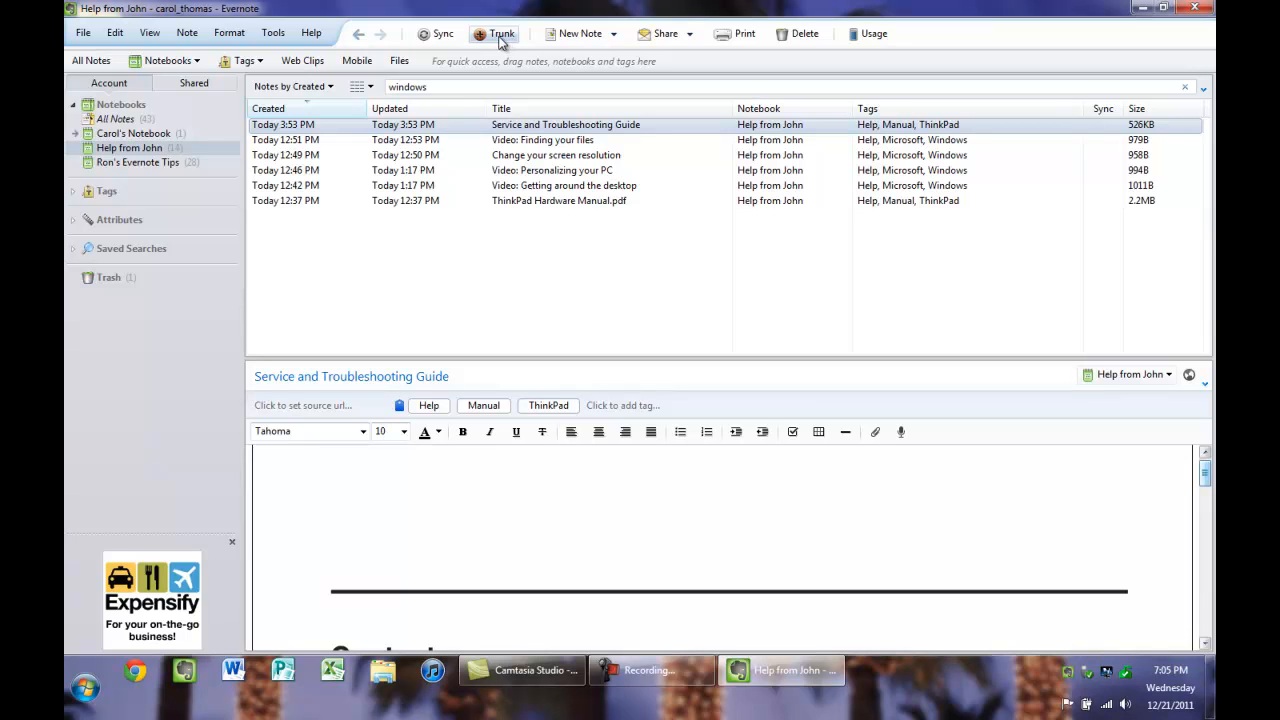
pyautogui.click(577, 35)
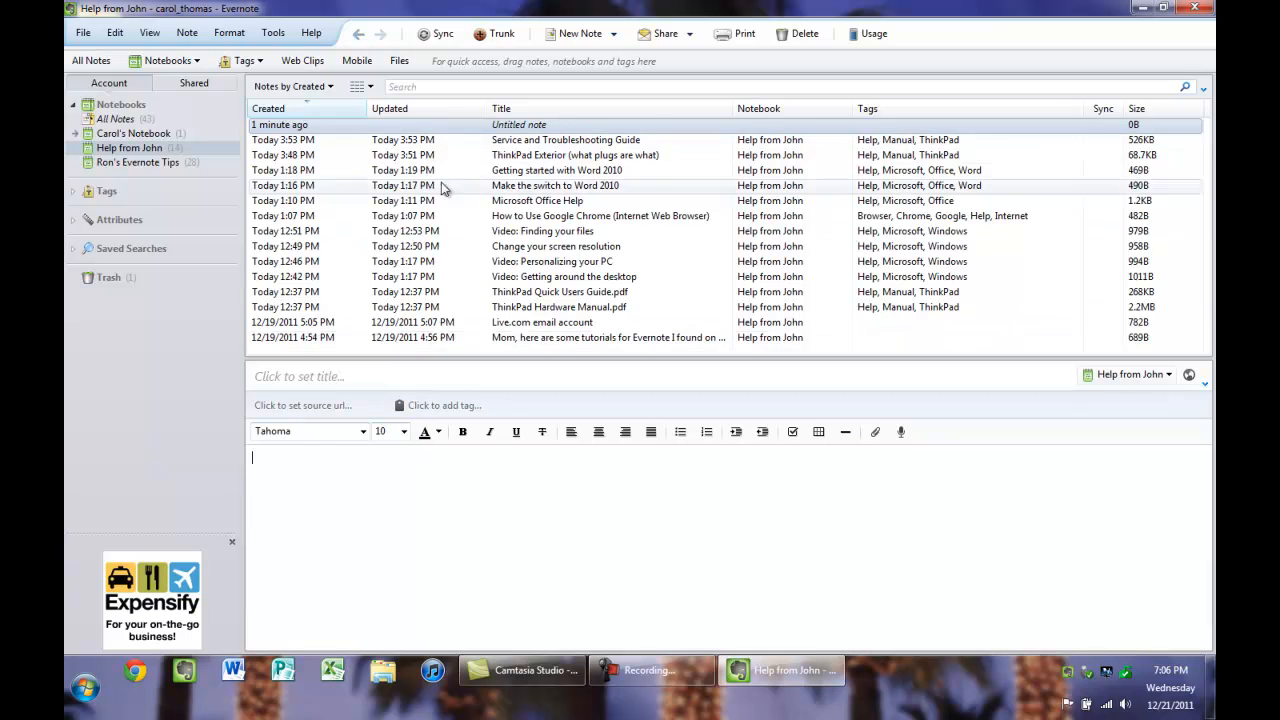
pyautogui.doubleClick(407, 130)
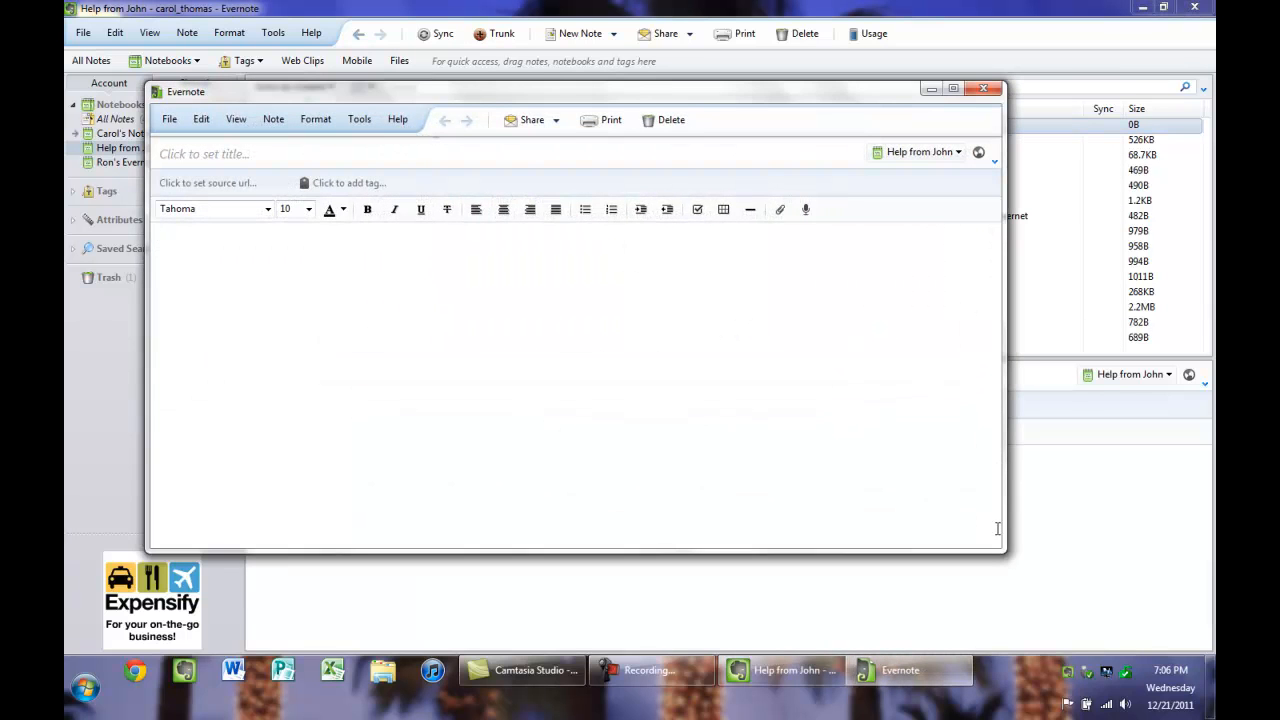
pyautogui.moveTo(1002, 548); pyautogui.dragTo(1060, 588)
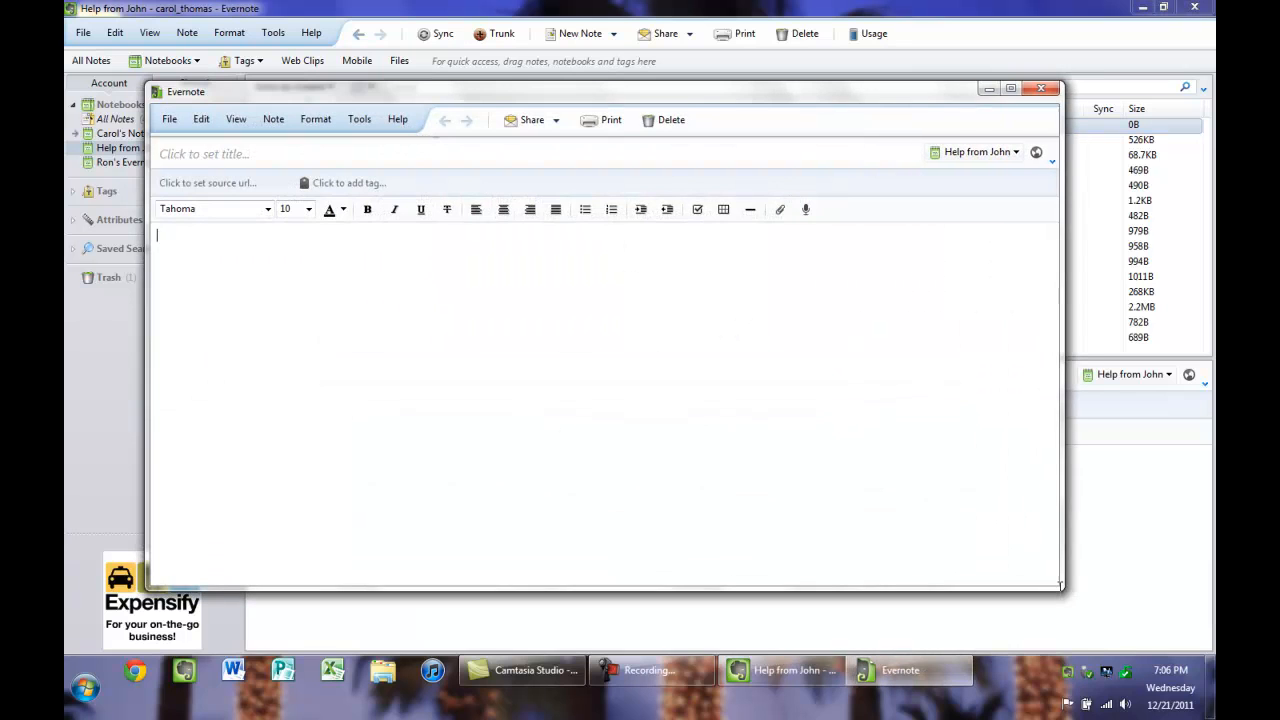
# Step: Title the new note "Grocery List" and enter "Groceries" as the first line of its body
pyautogui.click(266, 150)
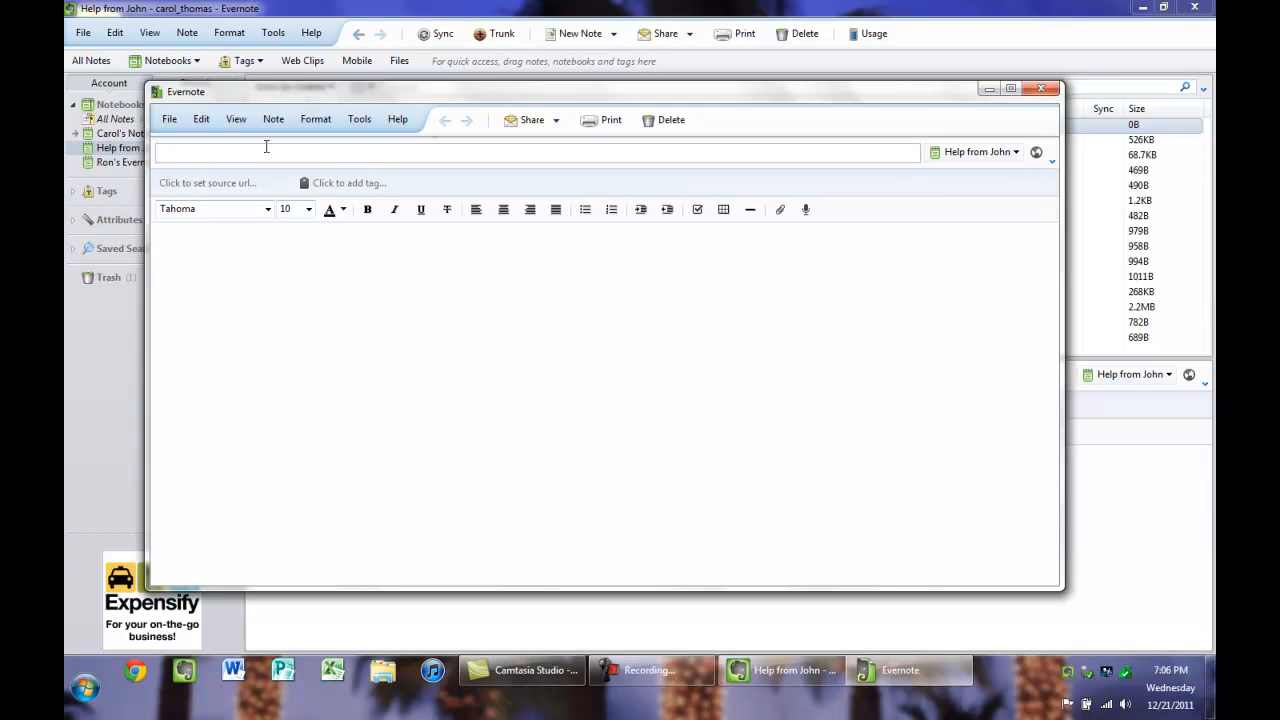
pyautogui.write('Grocery List')
pyautogui.click(221, 224)
pyautogui.write('Gro')
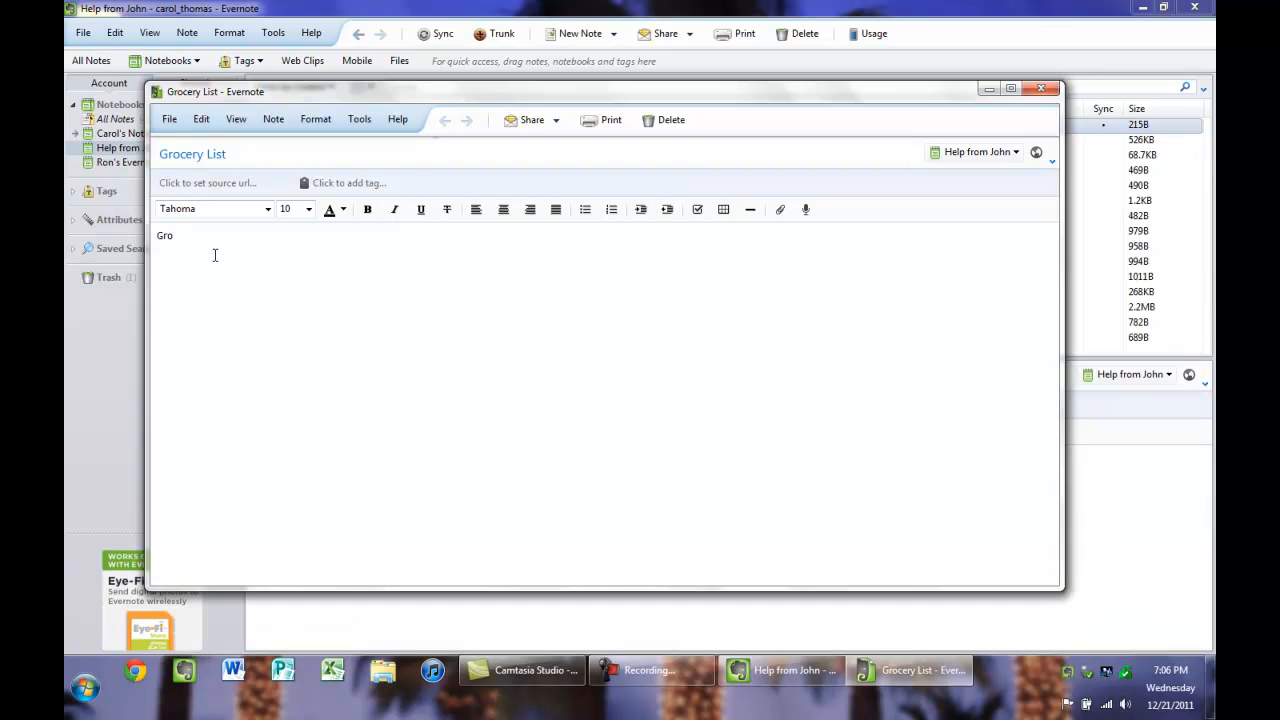
pyautogui.write('ceries')
# Step: Add a numbered list below the Groceries line with the items Soup and Mustard, and end the list
pyautogui.press('Return')
pyautogui.click(612, 218)
pyautogui.write('Soup')
pyautogui.press('Return')
pyautogui.write('Mustard')
pyautogui.press('Return')
pyautogui.press('Return')
pyautogui.click(781, 216)
pyautogui.doubleClick(610, 182)
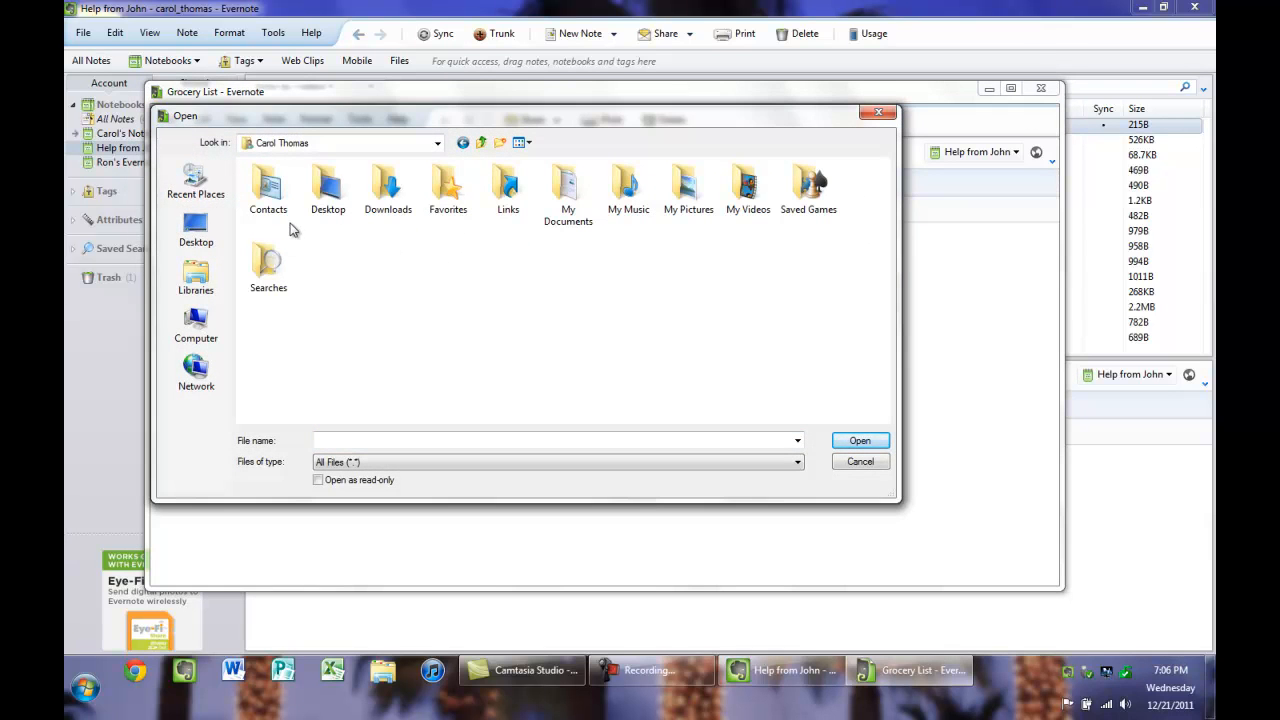
pyautogui.click(852, 461)
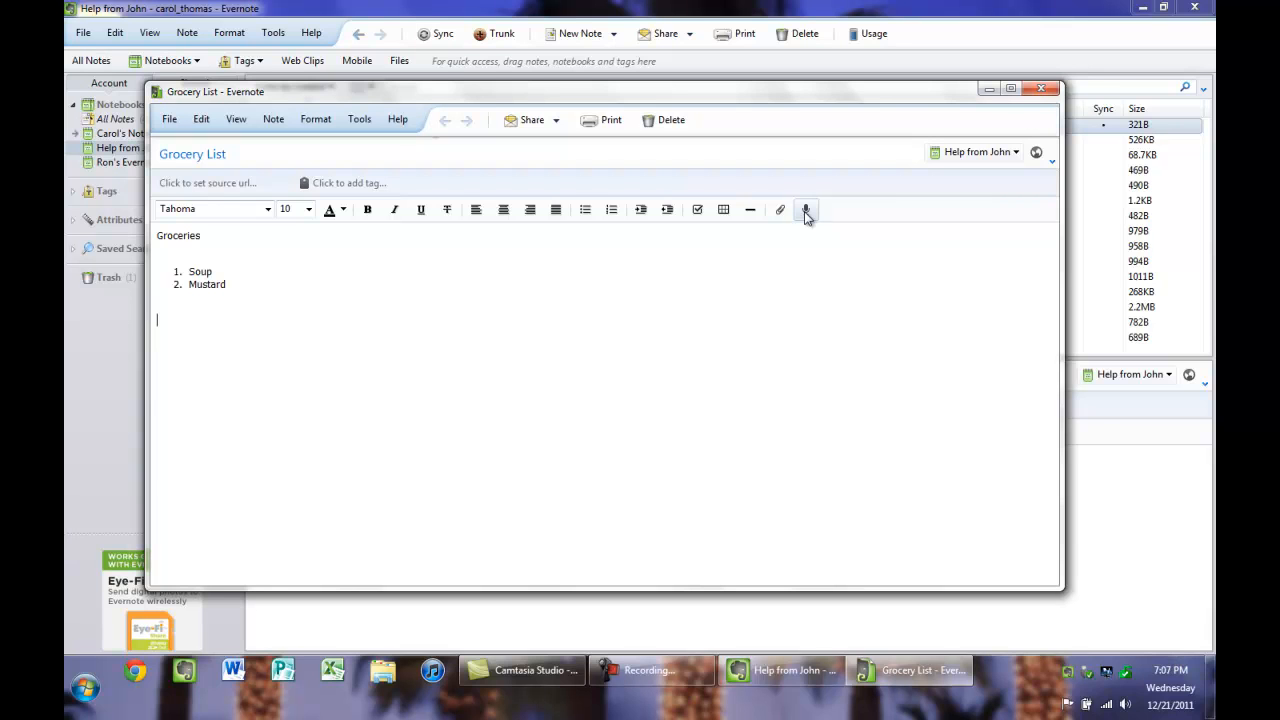
# Step: Leave the tag field of the Grocery List note empty and close the note's window
pyautogui.click(363, 183)
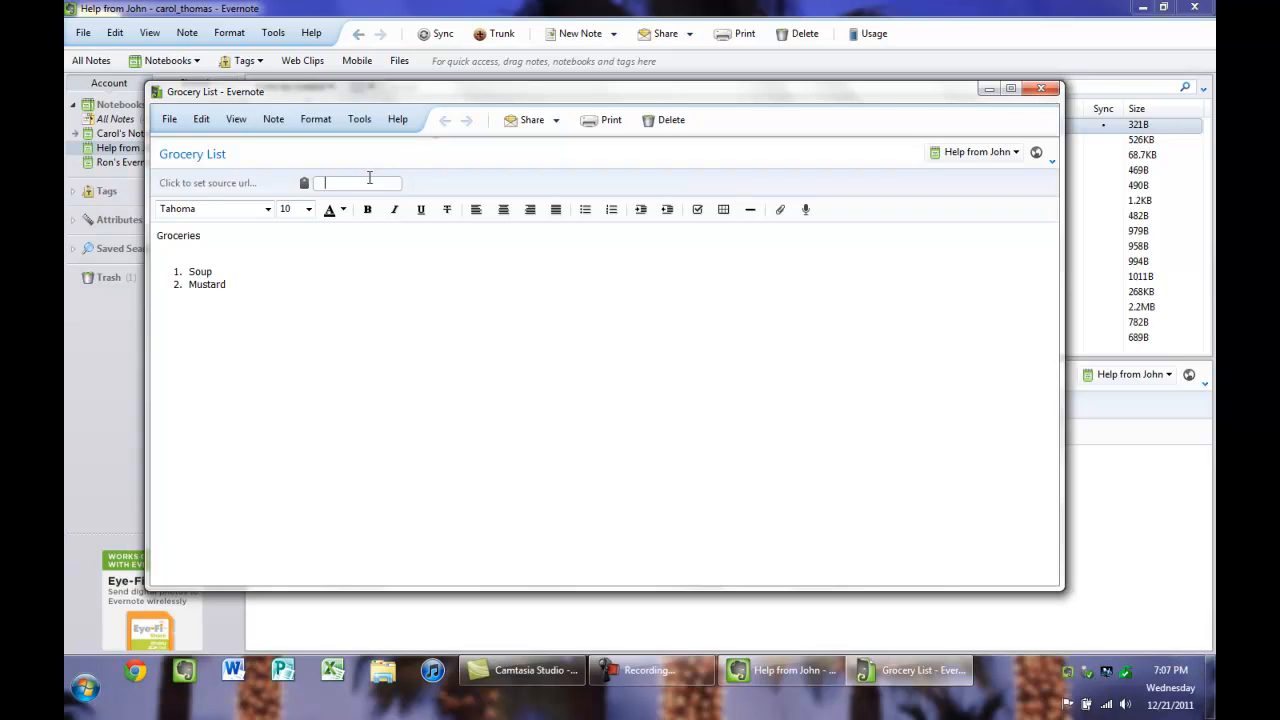
pyautogui.click(1041, 91)
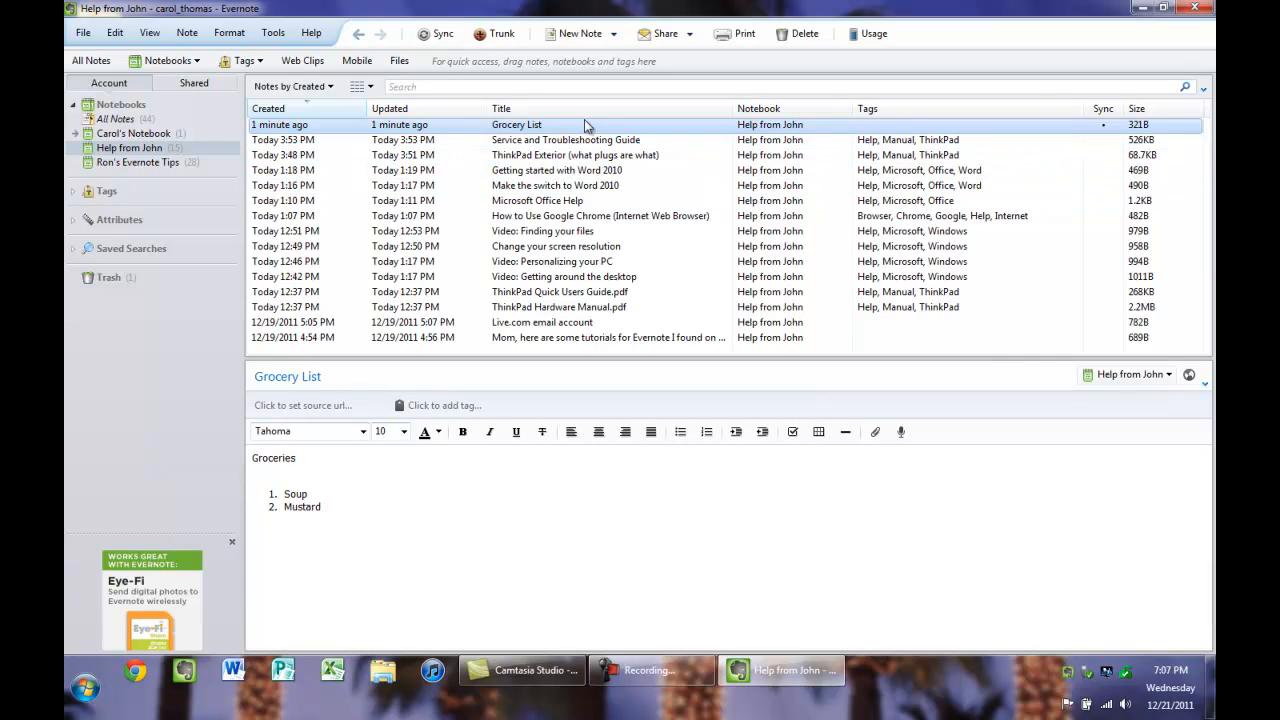
# Step: Preview the four notes below Grocery List, viewing "Getting started with Word 2010" in its own window as well
pyautogui.click(566, 143)
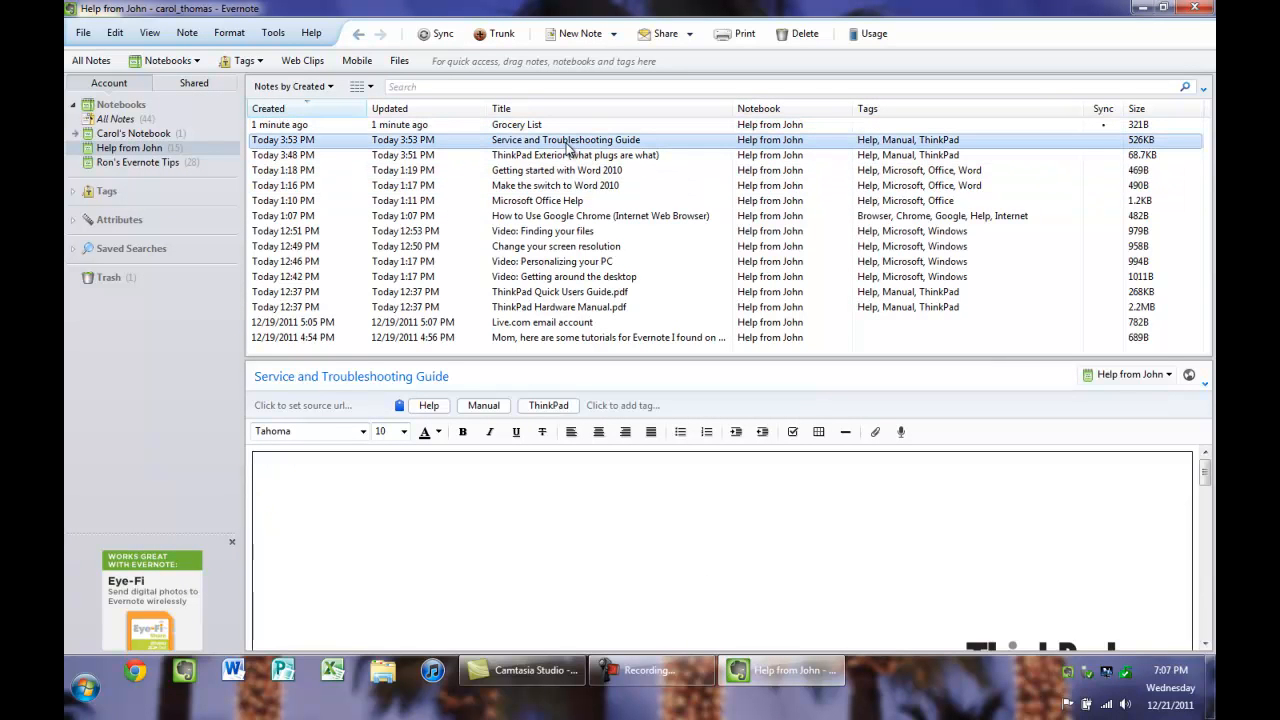
pyautogui.click(548, 156)
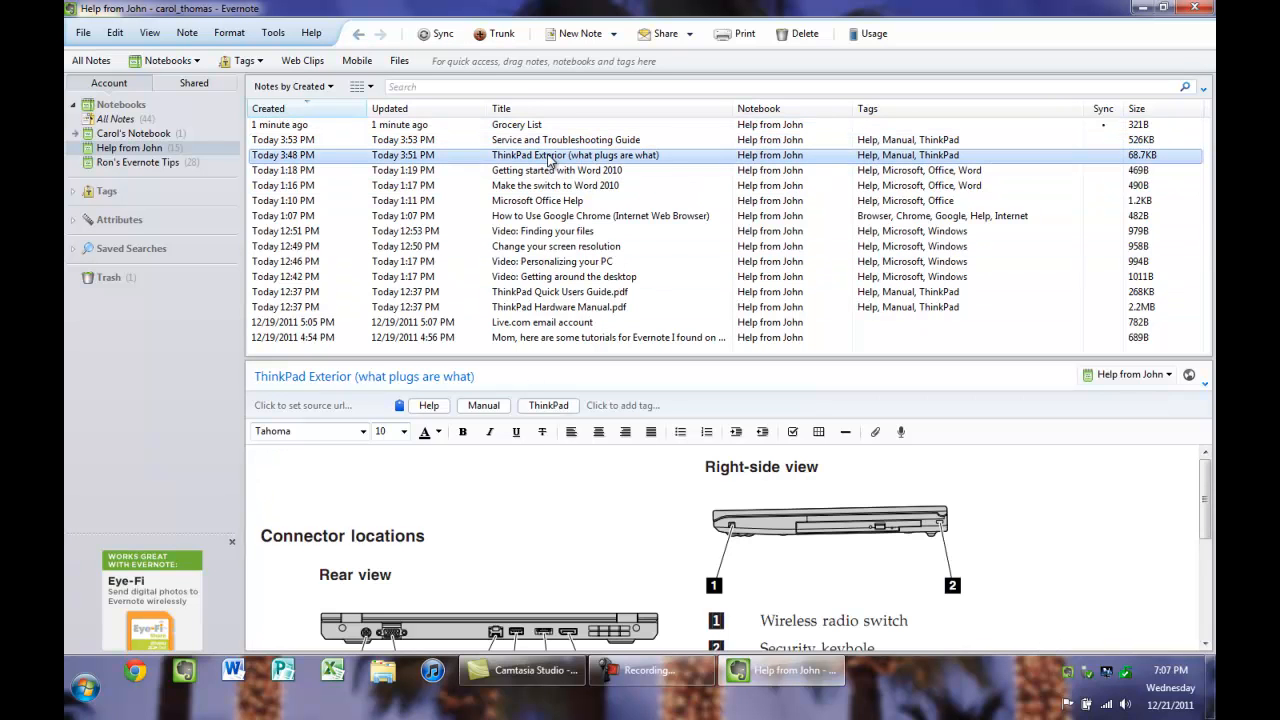
pyautogui.click(545, 171)
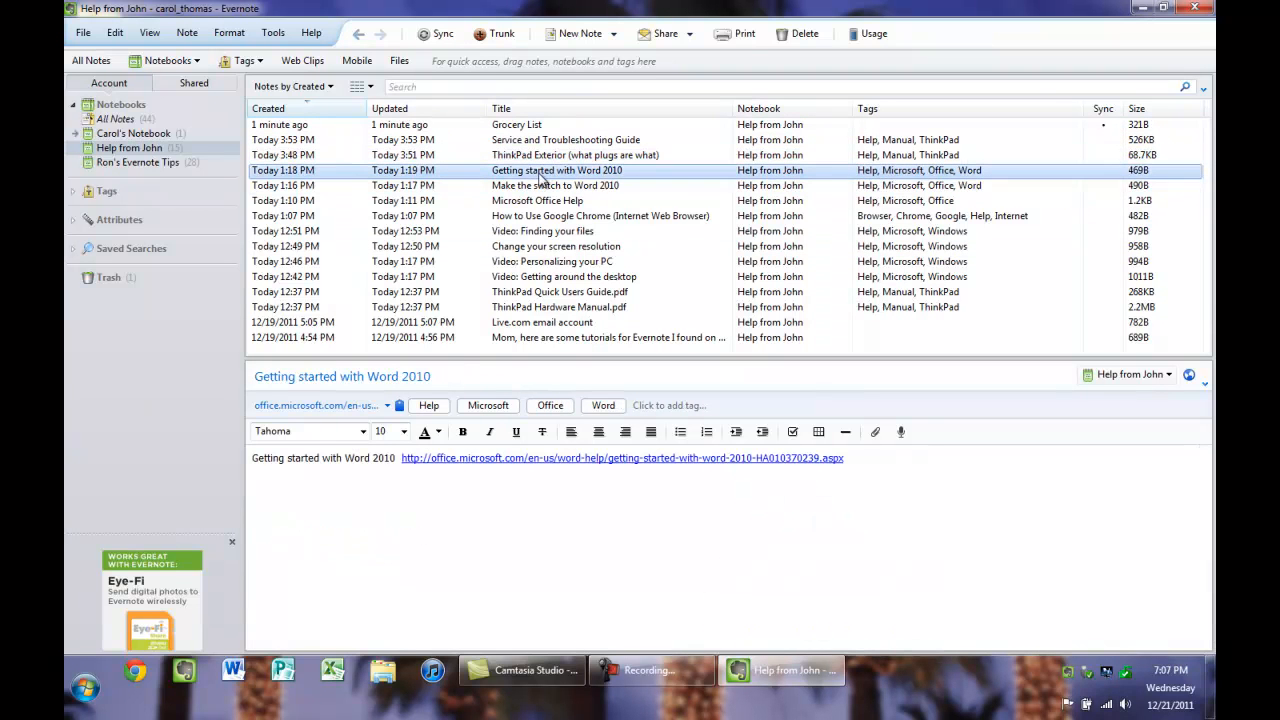
pyautogui.doubleClick(537, 172)
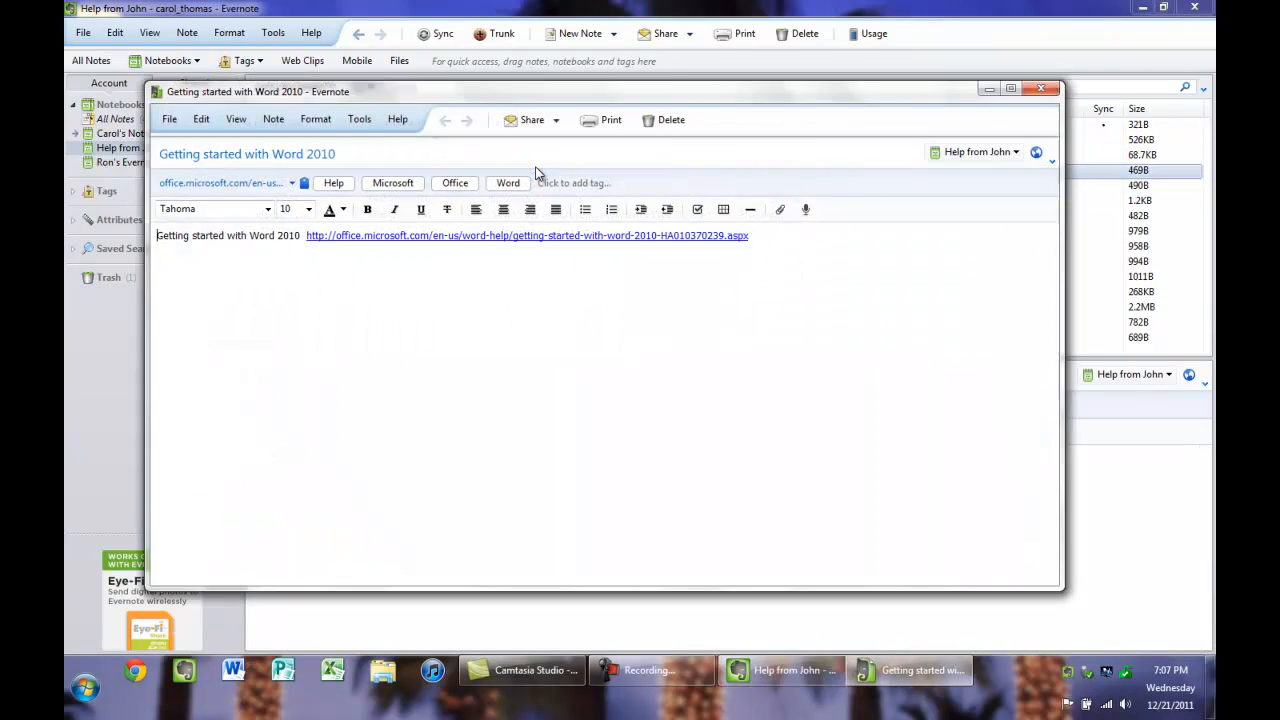
pyautogui.click(1043, 92)
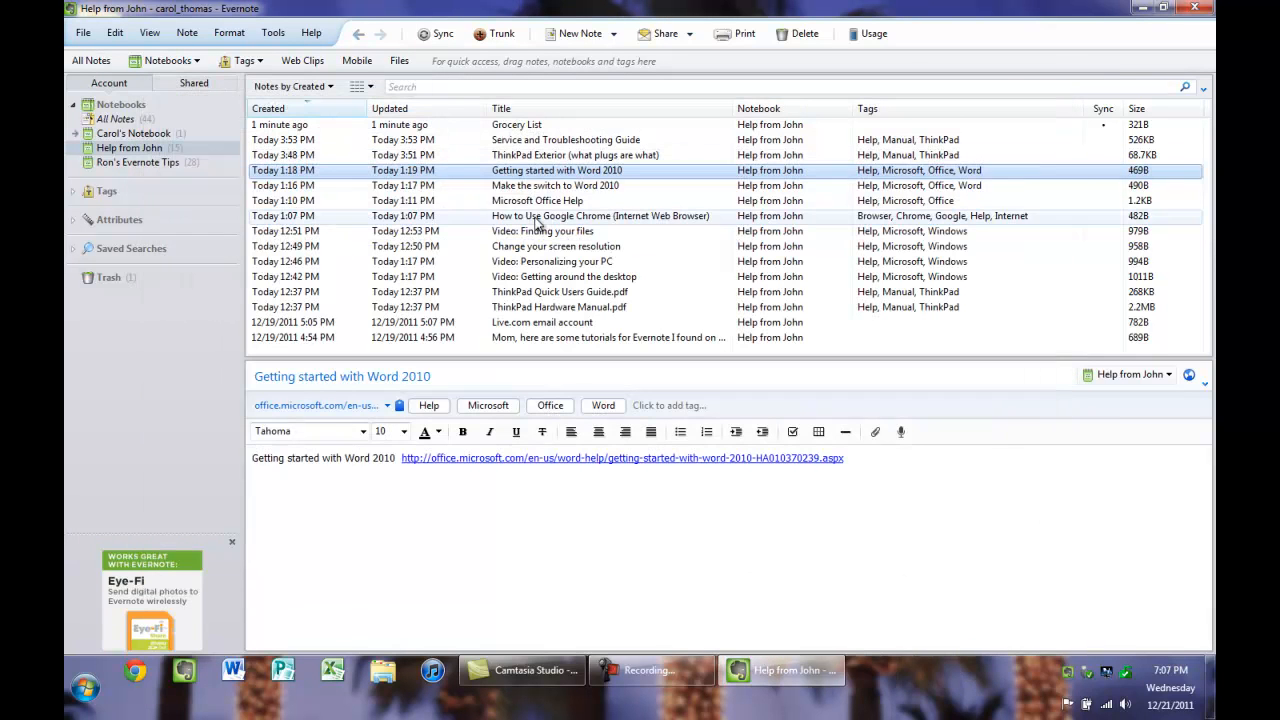
pyautogui.click(454, 188)
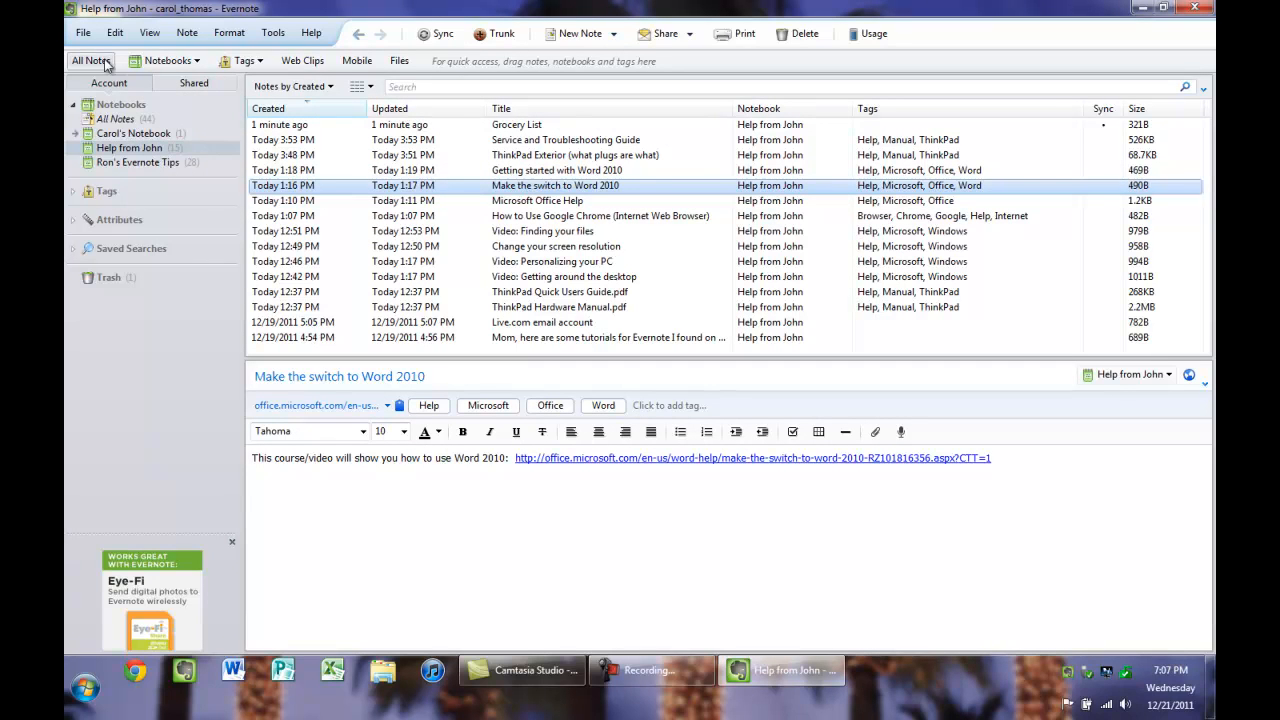
# Step: Create a synchronized notebook named "Grocery Lists"
pyautogui.click(84, 33)
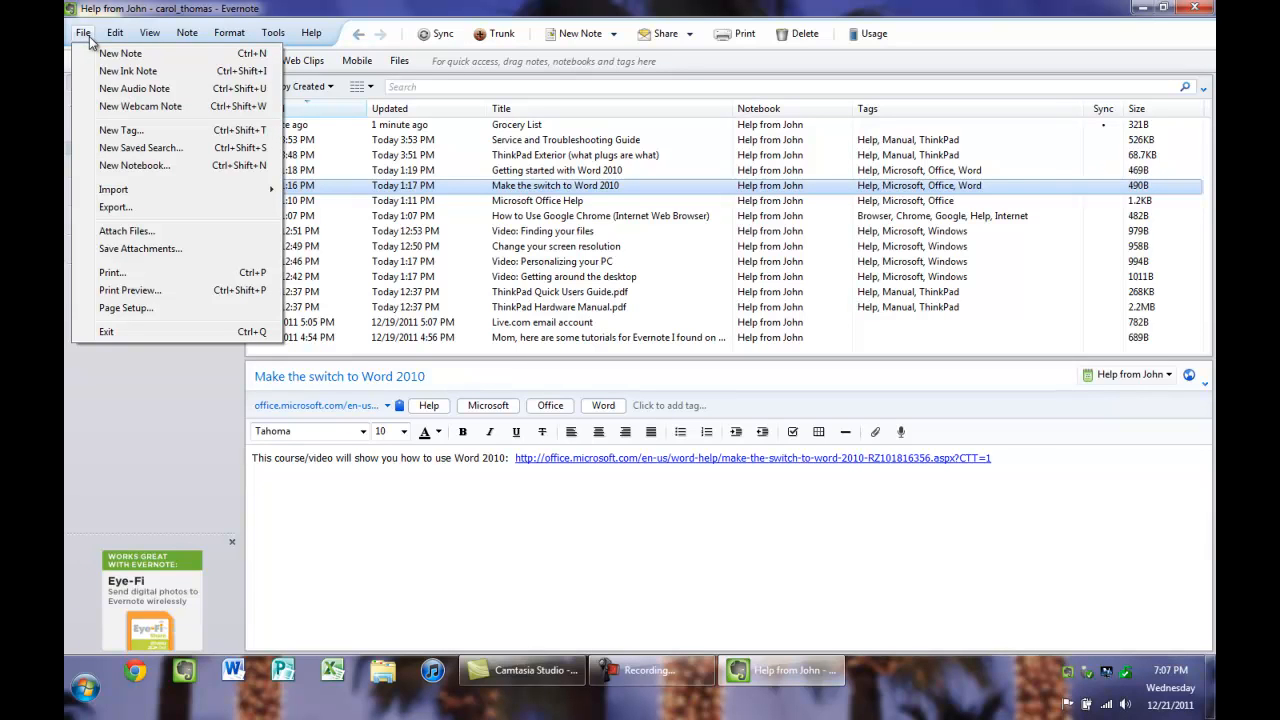
pyautogui.click(116, 168)
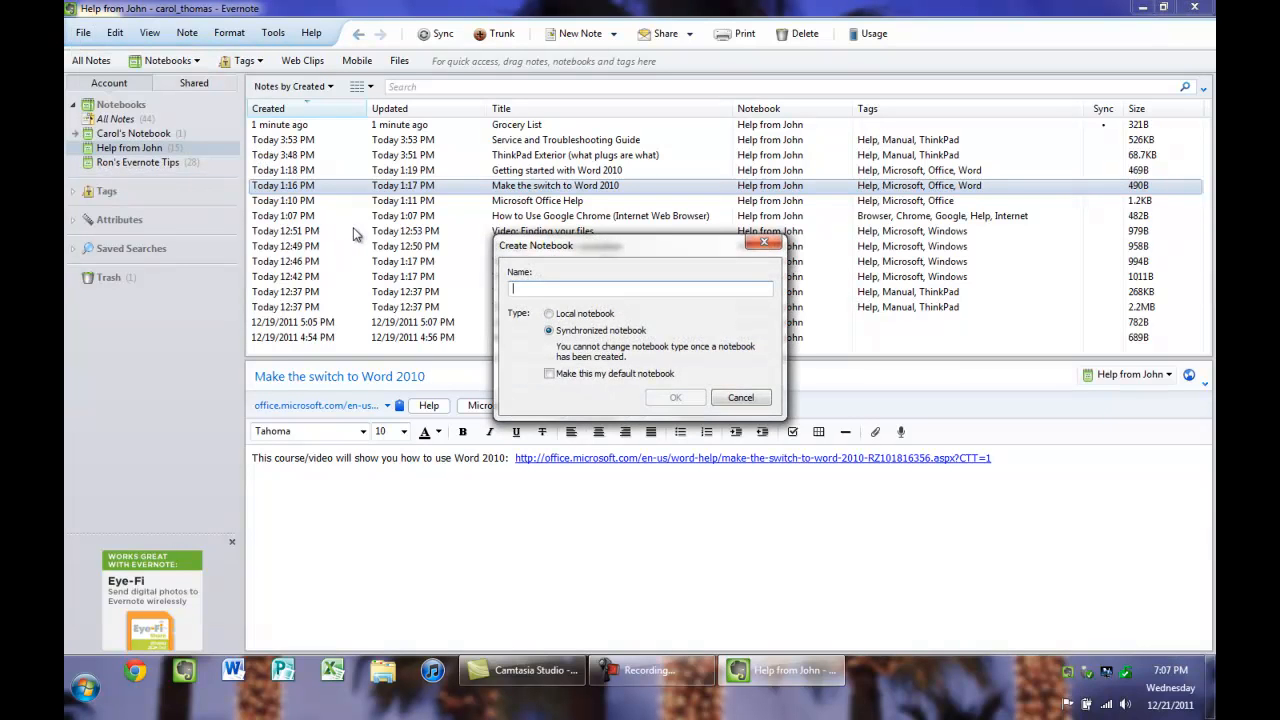
pyautogui.write('Grocer')
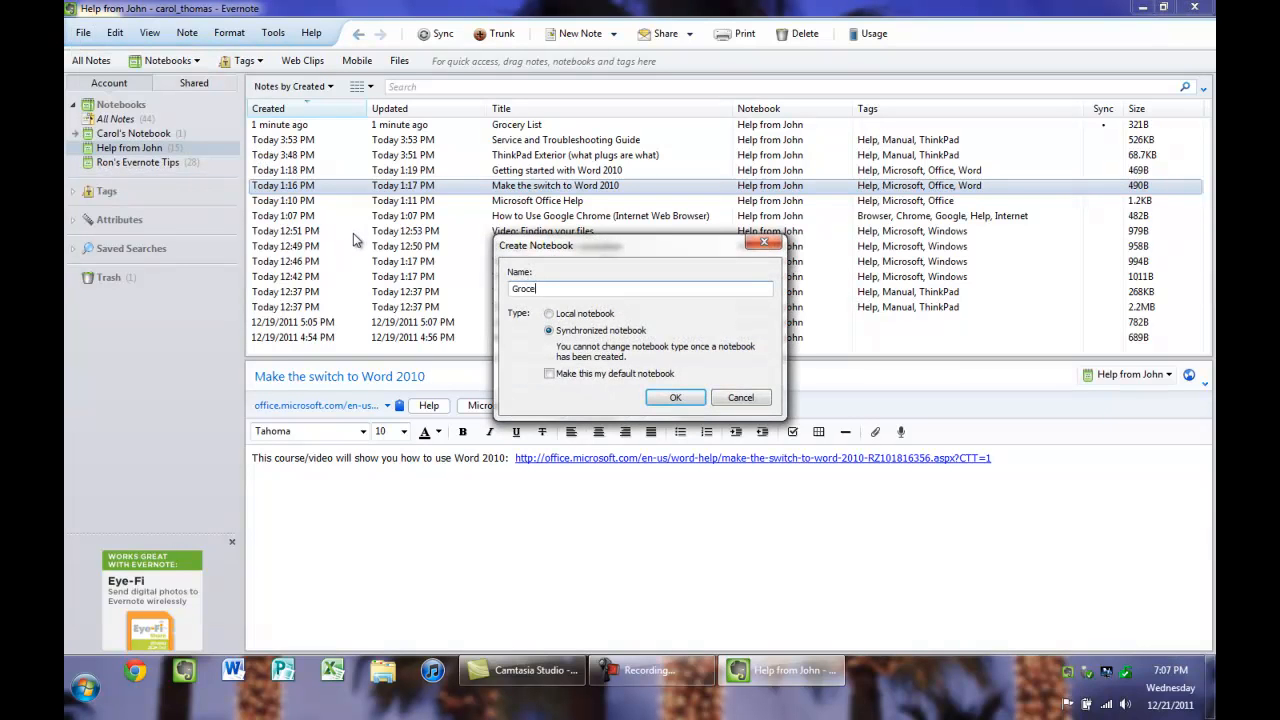
pyautogui.write('y Lists')
pyautogui.press('Return')
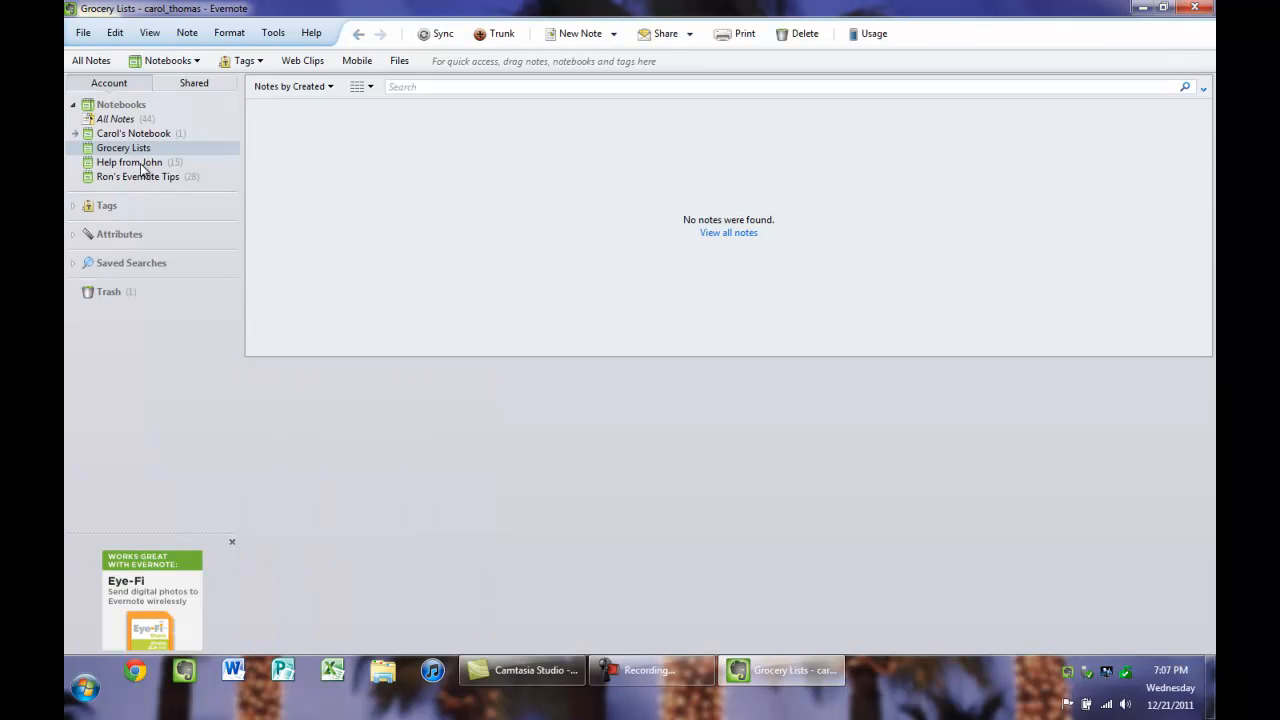
# Step: Move the Grocery List note from the help notebook into the Grocery Lists notebook and open that notebook
pyautogui.click(144, 163)
pyautogui.click(384, 129)
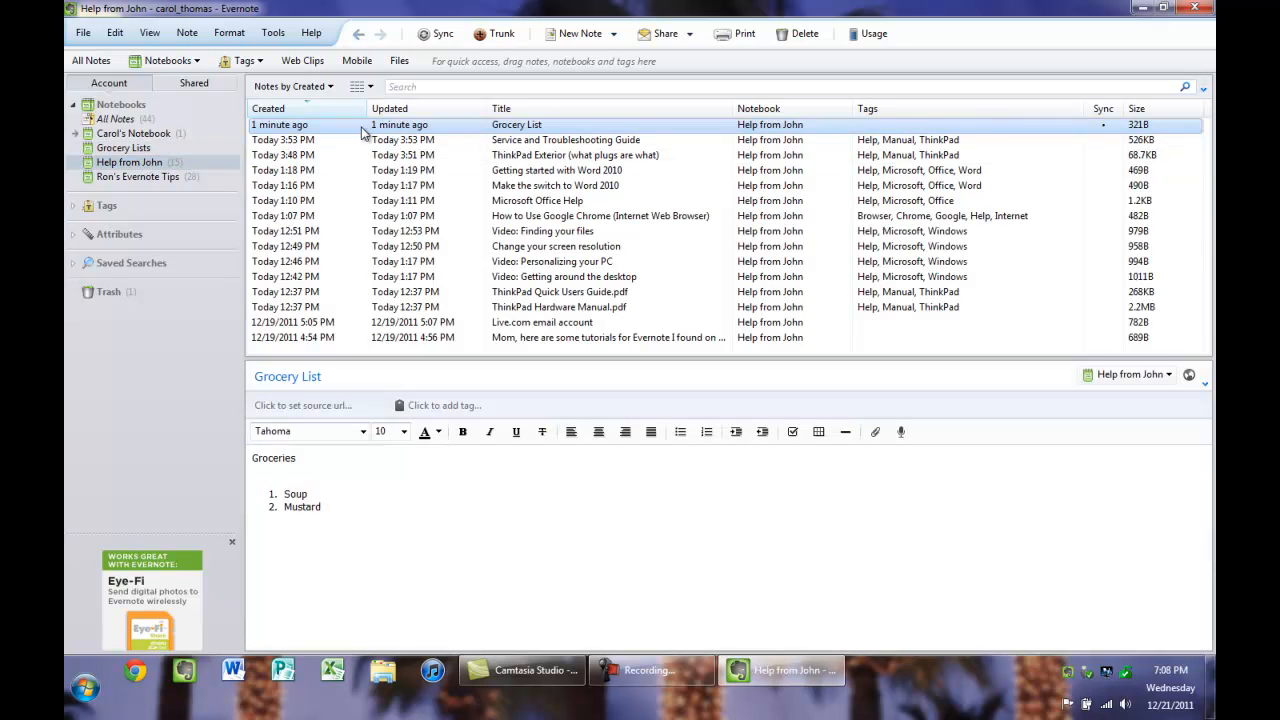
pyautogui.moveTo(337, 128); pyautogui.dragTo(153, 151)
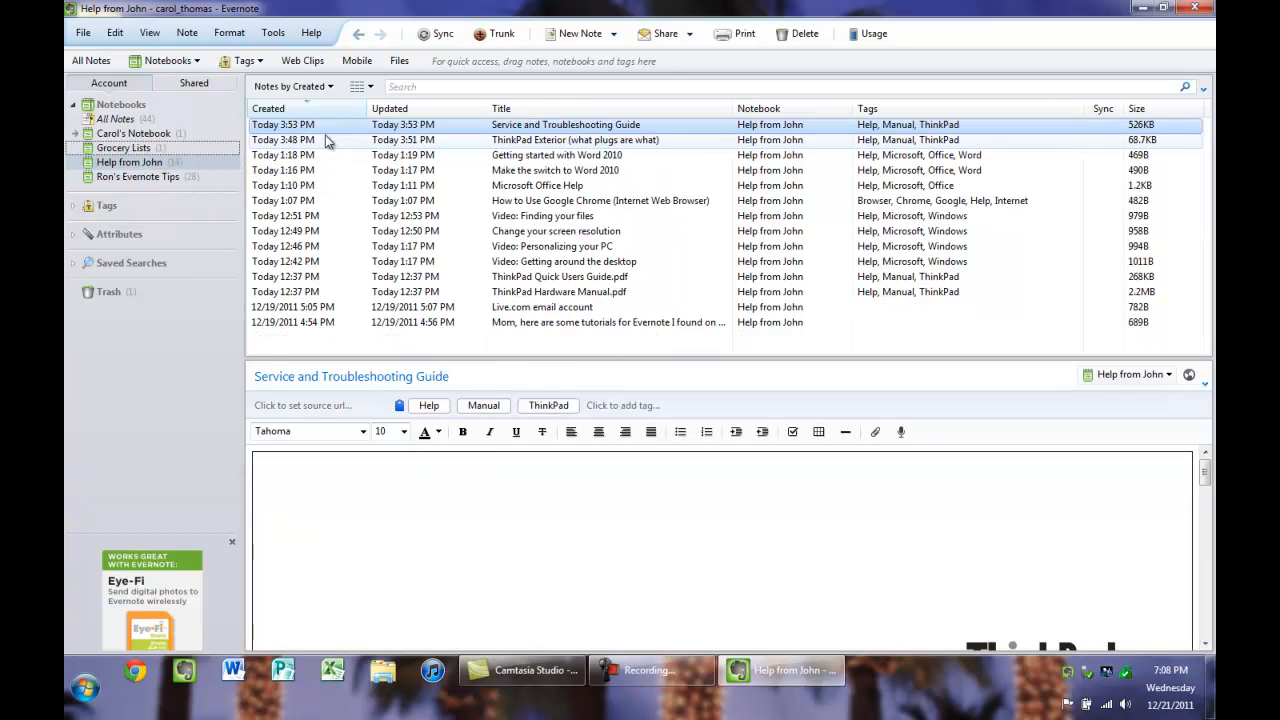
pyautogui.click(122, 149)
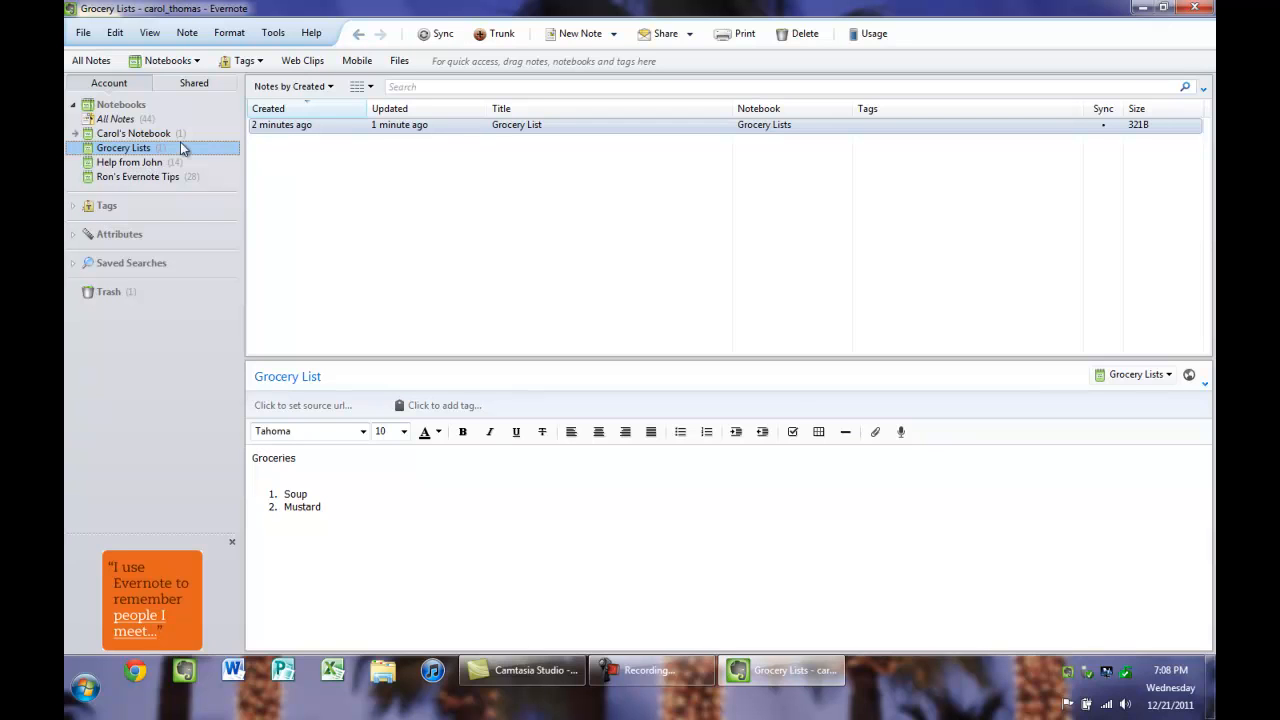
# Step: Expand the list of tags and display the "Getting started with Word 2010" note in the help notebook
pyautogui.click(76, 207)
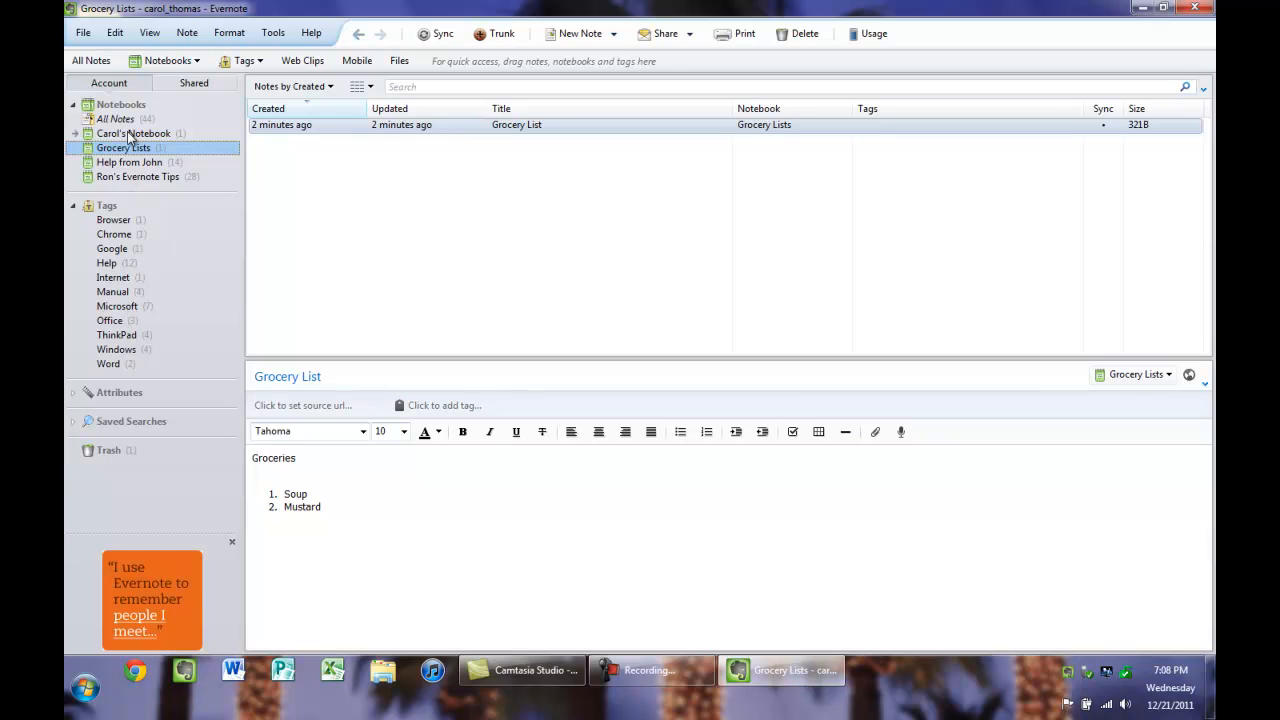
pyautogui.click(125, 163)
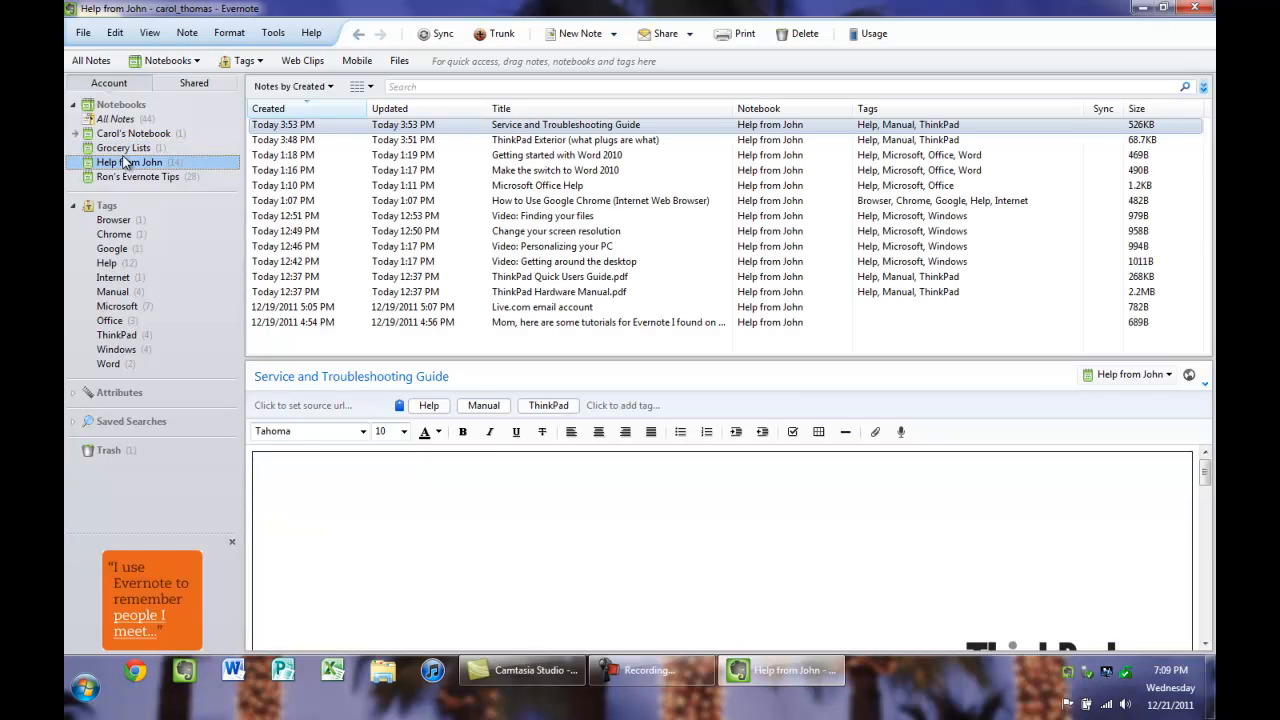
pyautogui.click(584, 158)
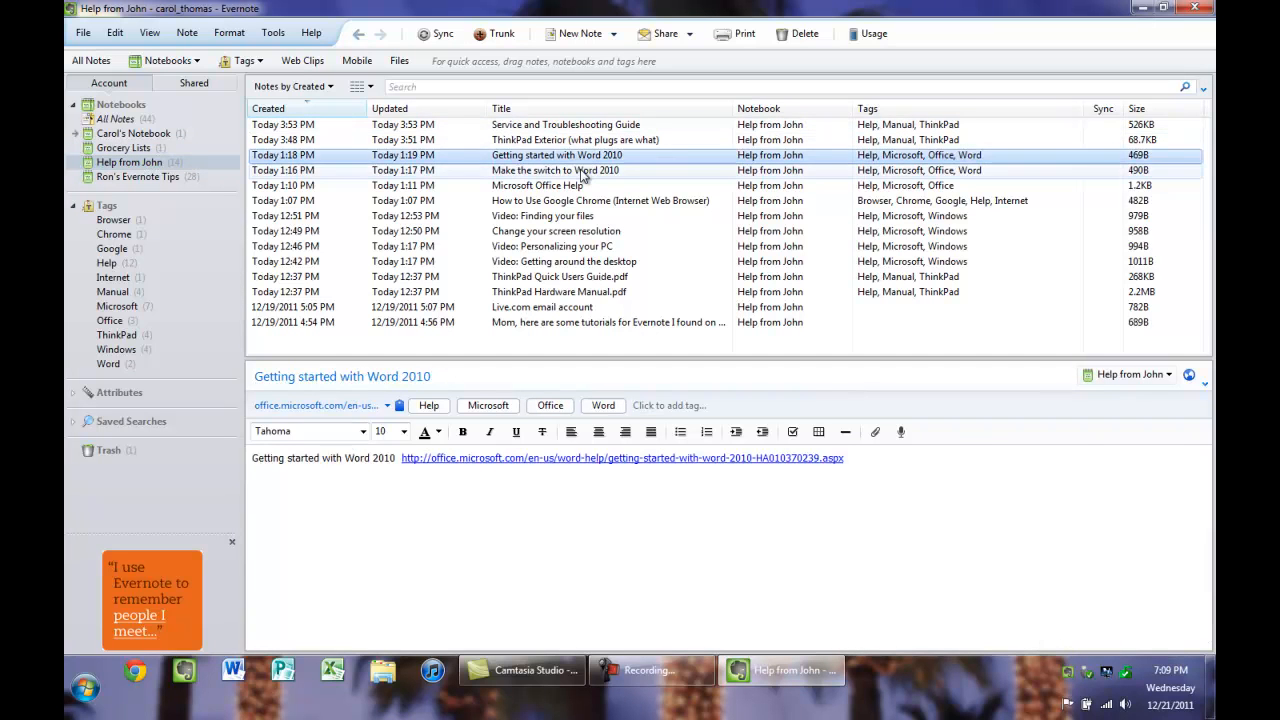
# Step: Preview "Make the switch to Word 2010" and "Video: Finding your files", and filter by the Word tag before returning to all notes
pyautogui.click(584, 172)
pyautogui.click(577, 217)
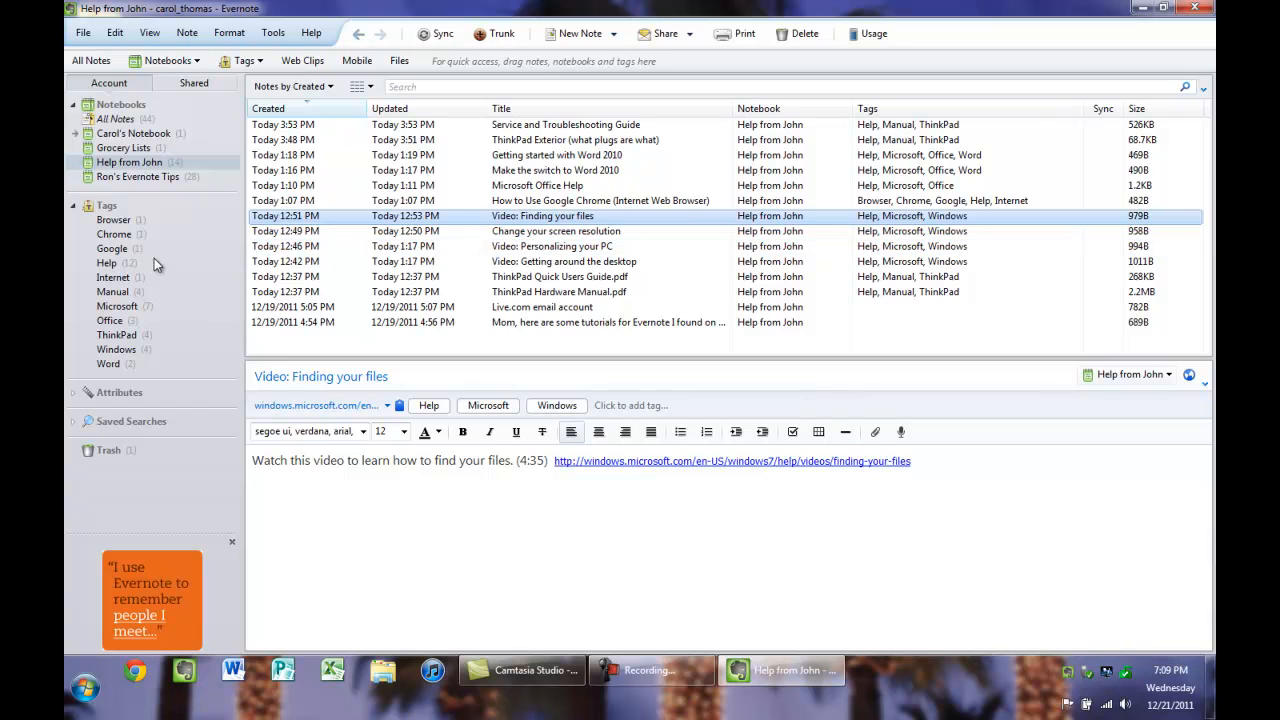
pyautogui.click(112, 363)
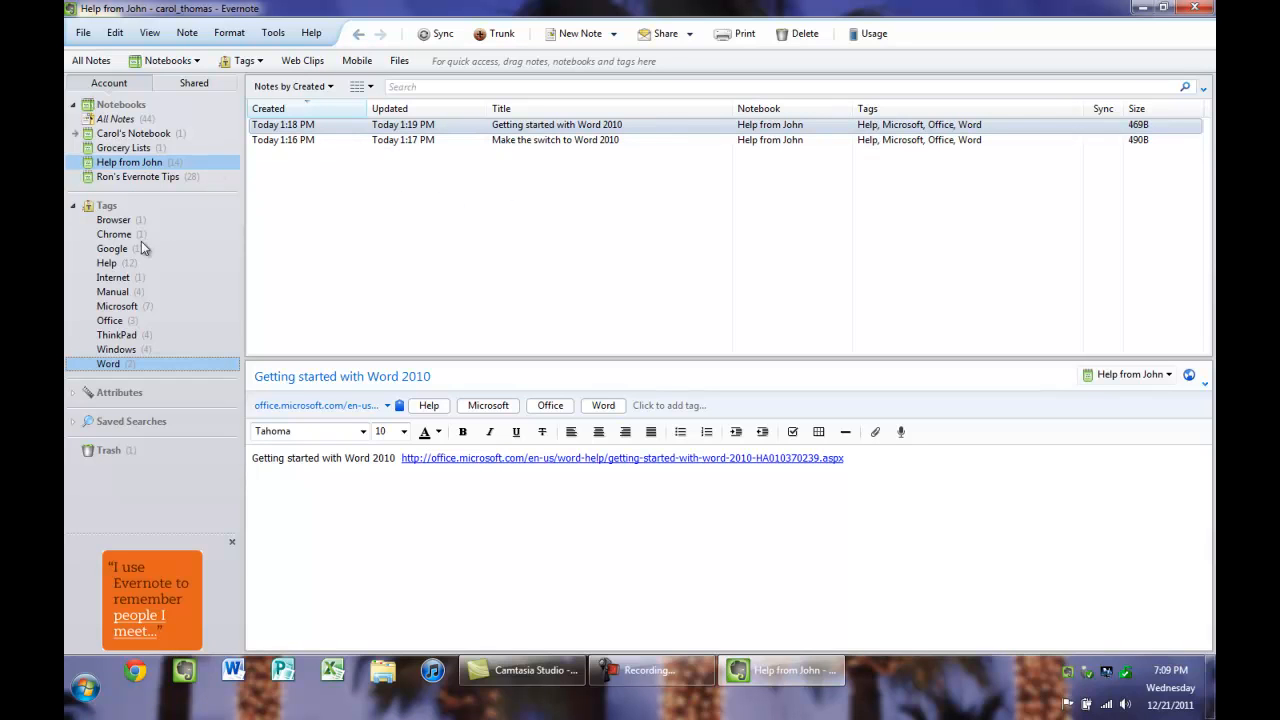
pyautogui.click(116, 120)
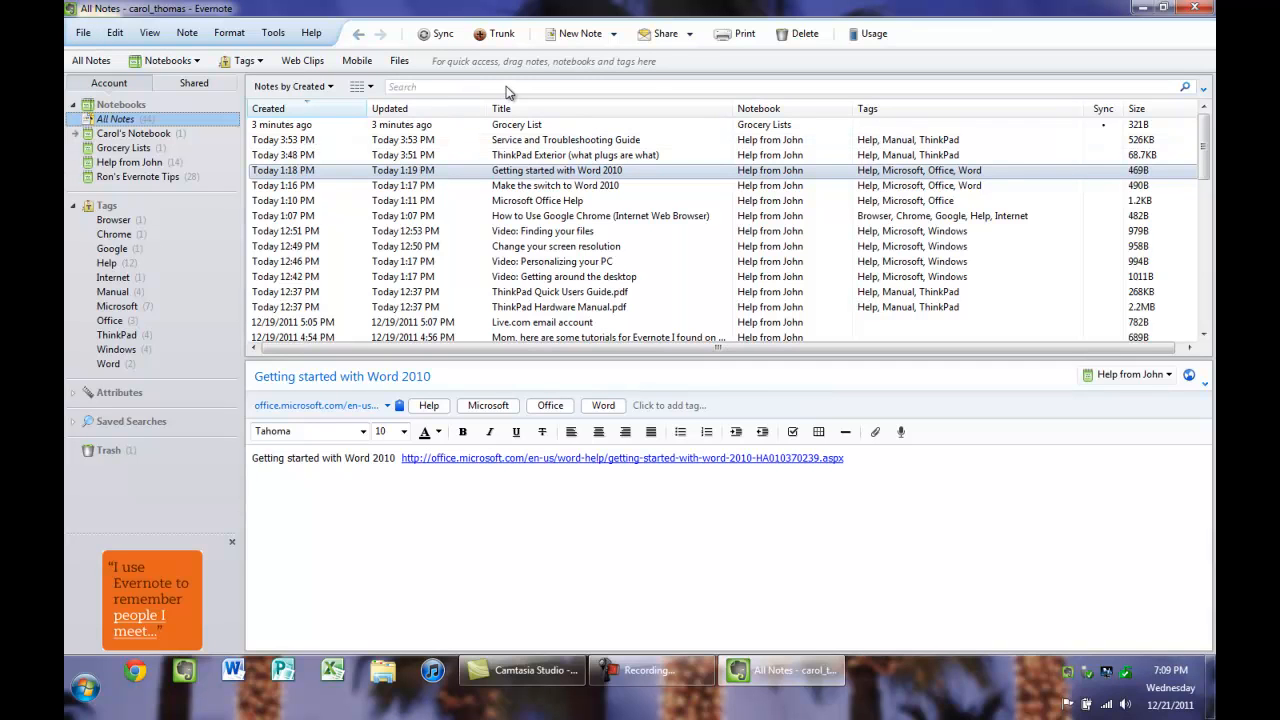
# Step: Look over the note sharing options and the contents of the trash, returning to the list of all notes
pyautogui.click(690, 40)
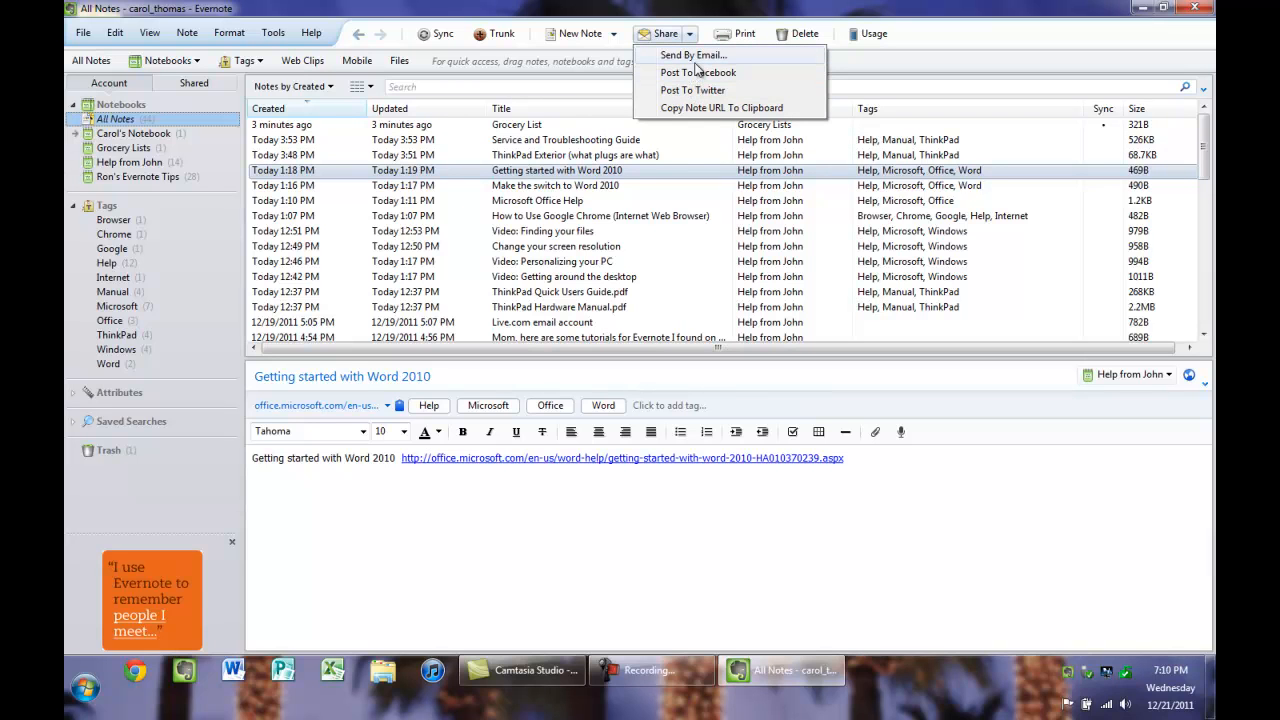
pyautogui.click(850, 66)
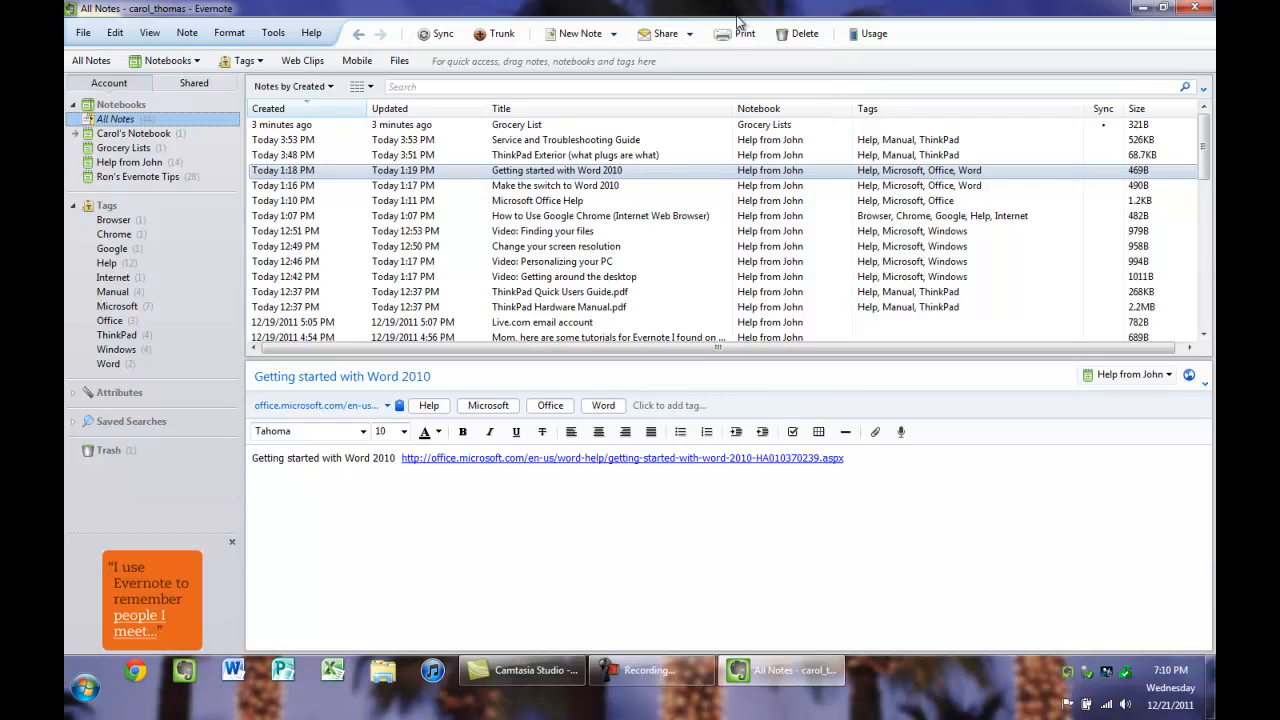
pyautogui.click(107, 451)
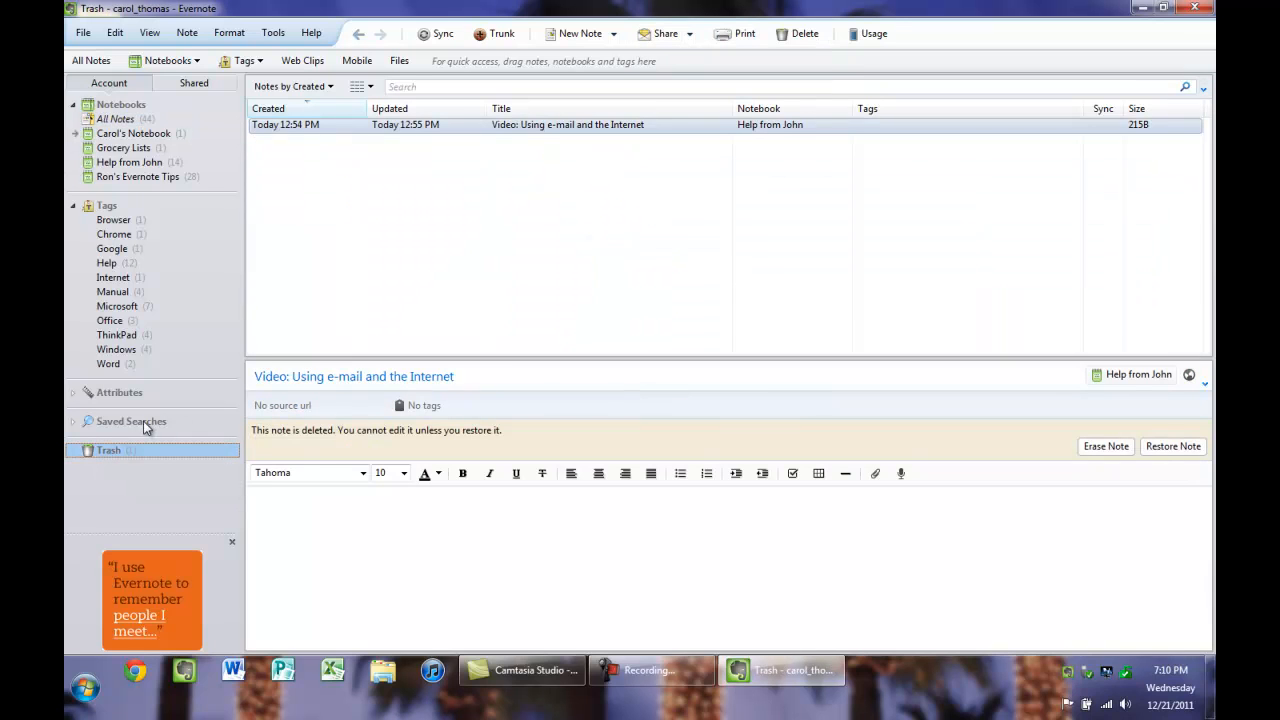
pyautogui.click(120, 121)
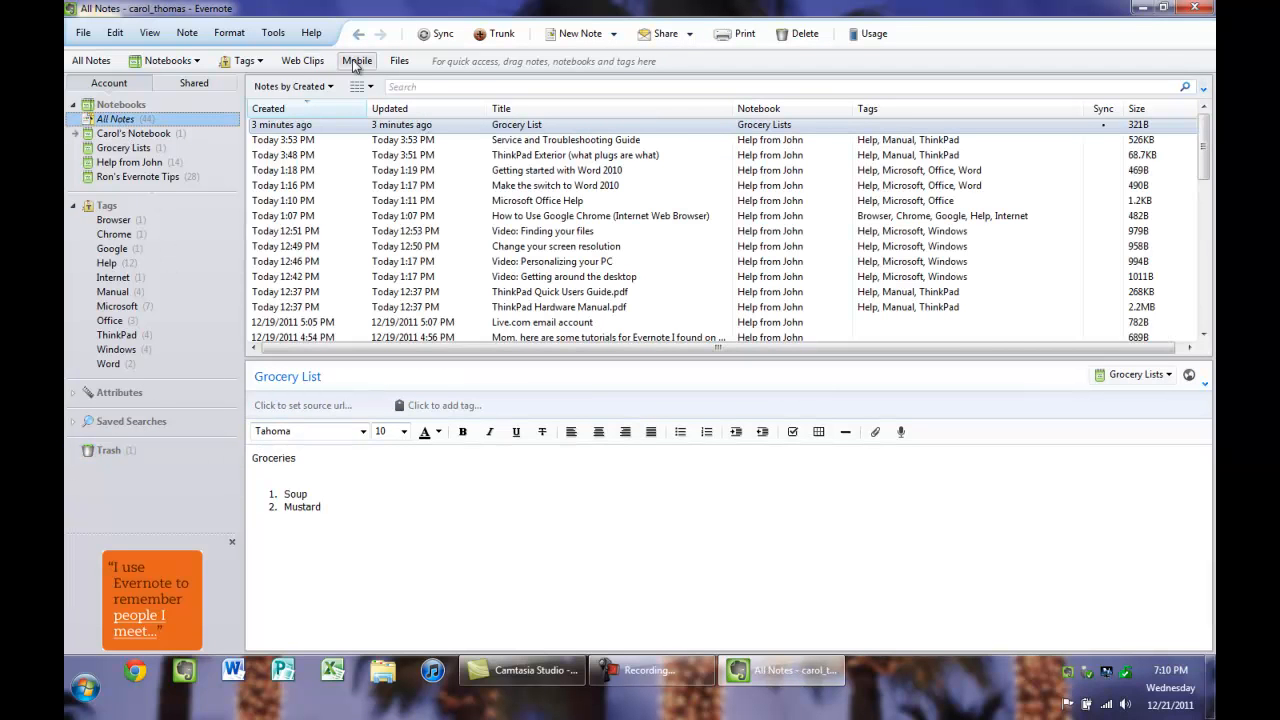
# Step: Review the account level and monthly usage in the account information, and close it
pyautogui.click(866, 36)
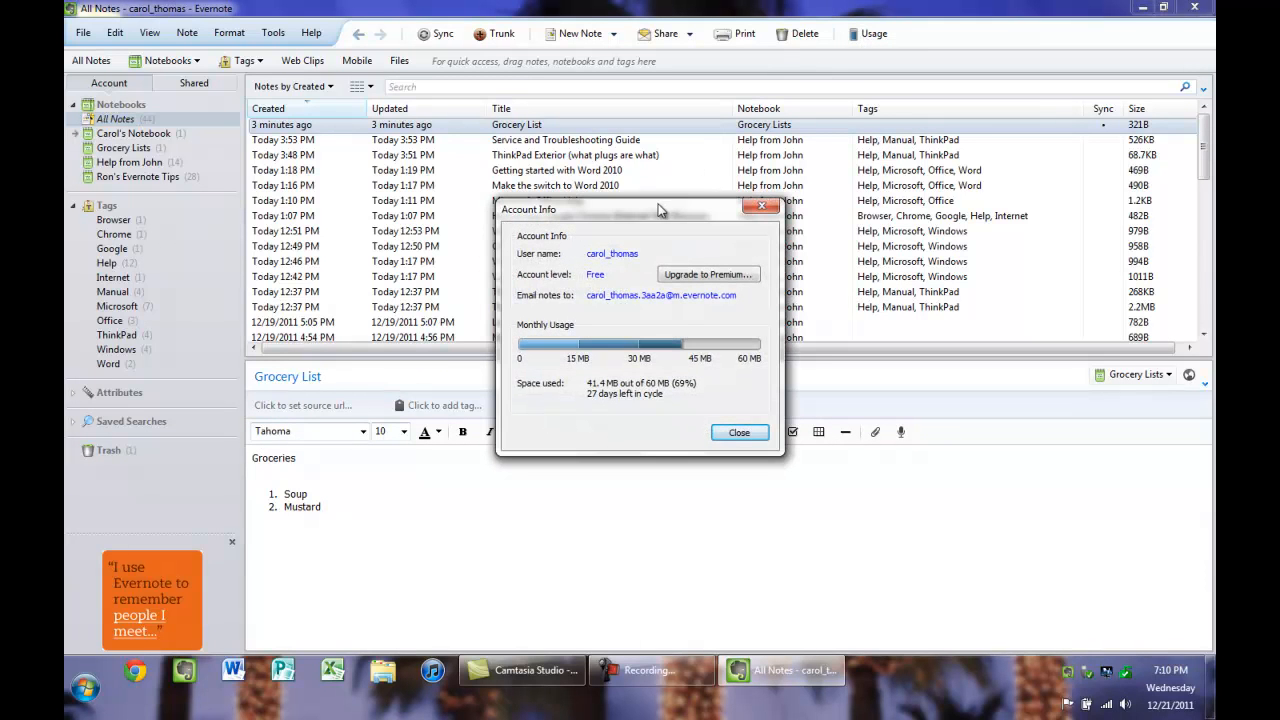
pyautogui.moveTo(642, 209); pyautogui.dragTo(667, 158)
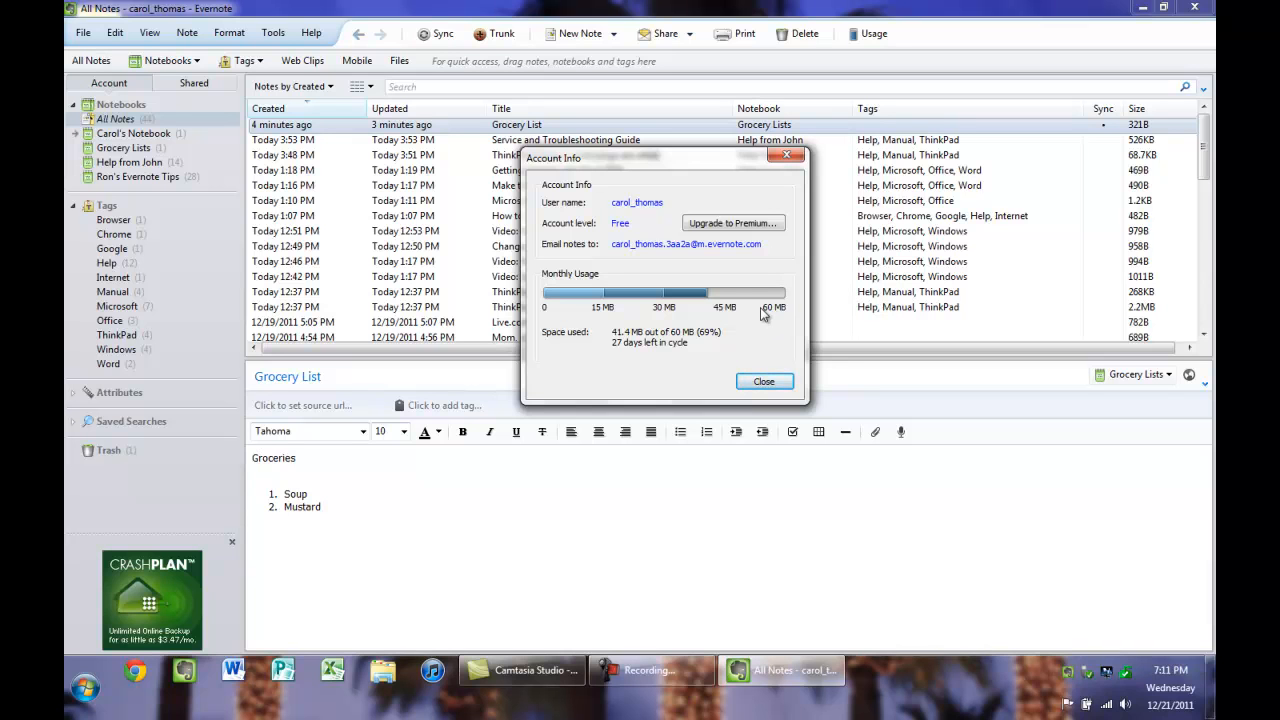
pyautogui.click(762, 382)
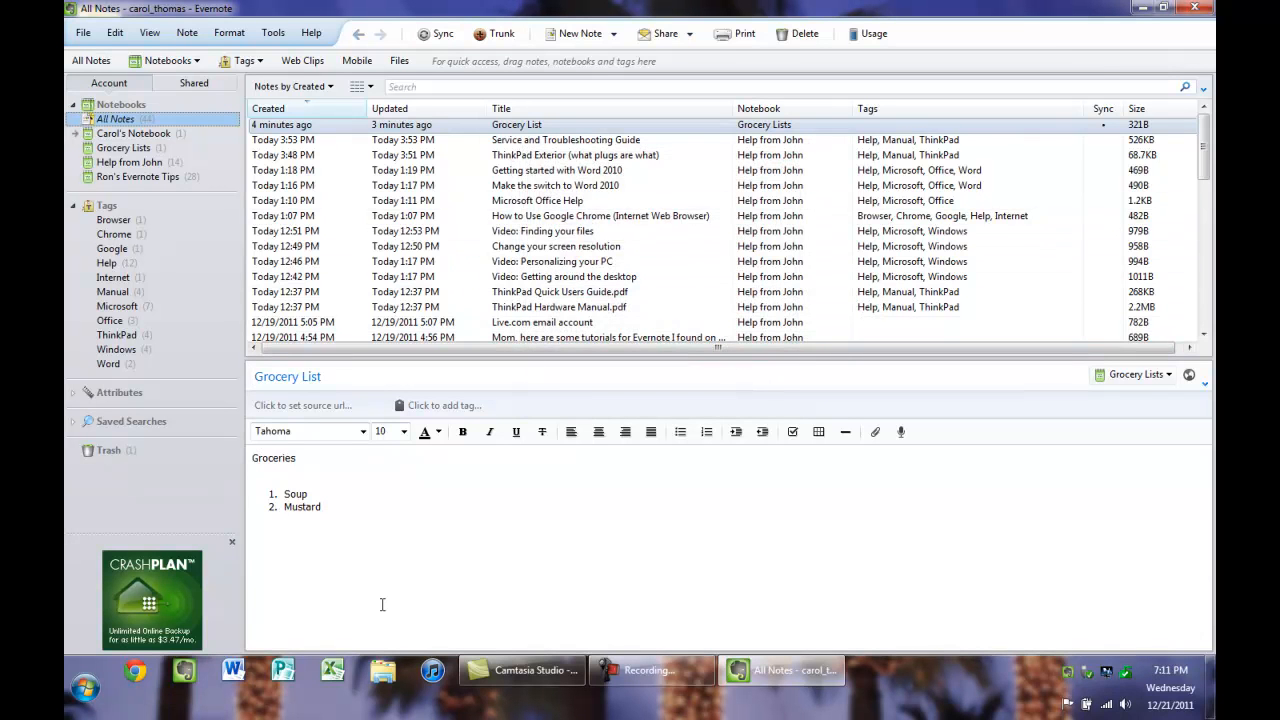
pyautogui.click(137, 677)
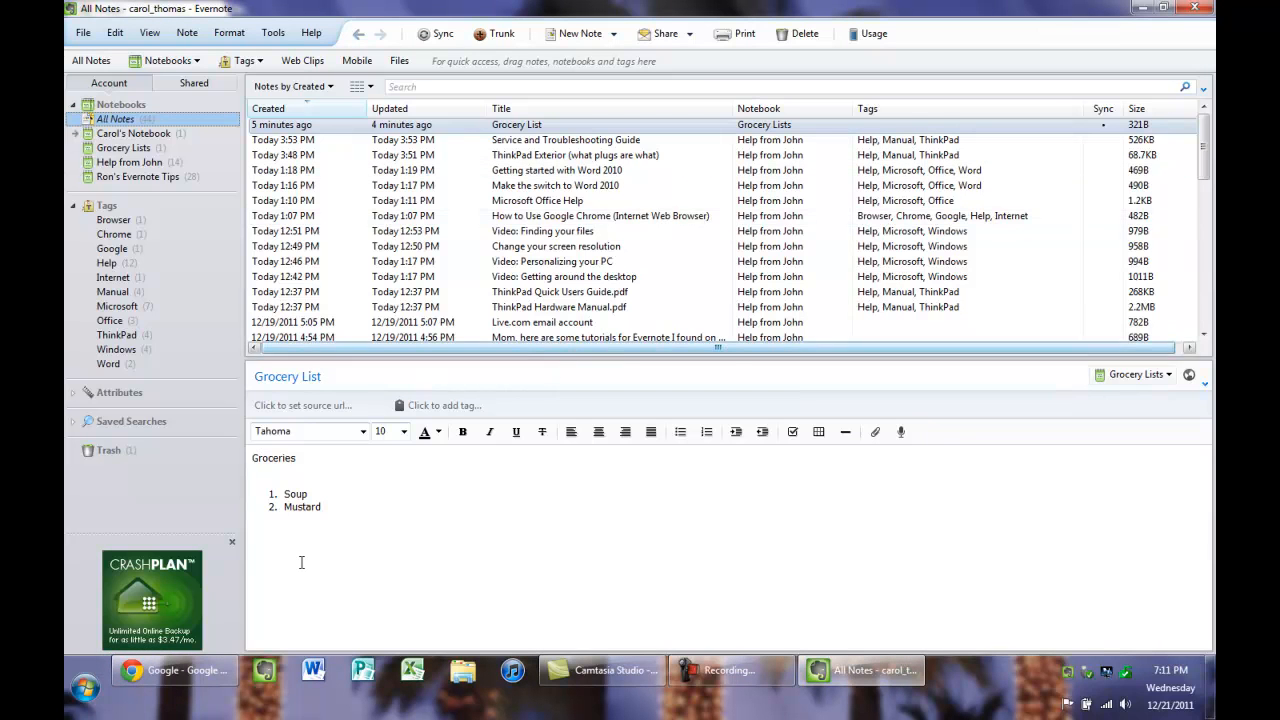
pyautogui.click(170, 670)
pyautogui.click(394, 35)
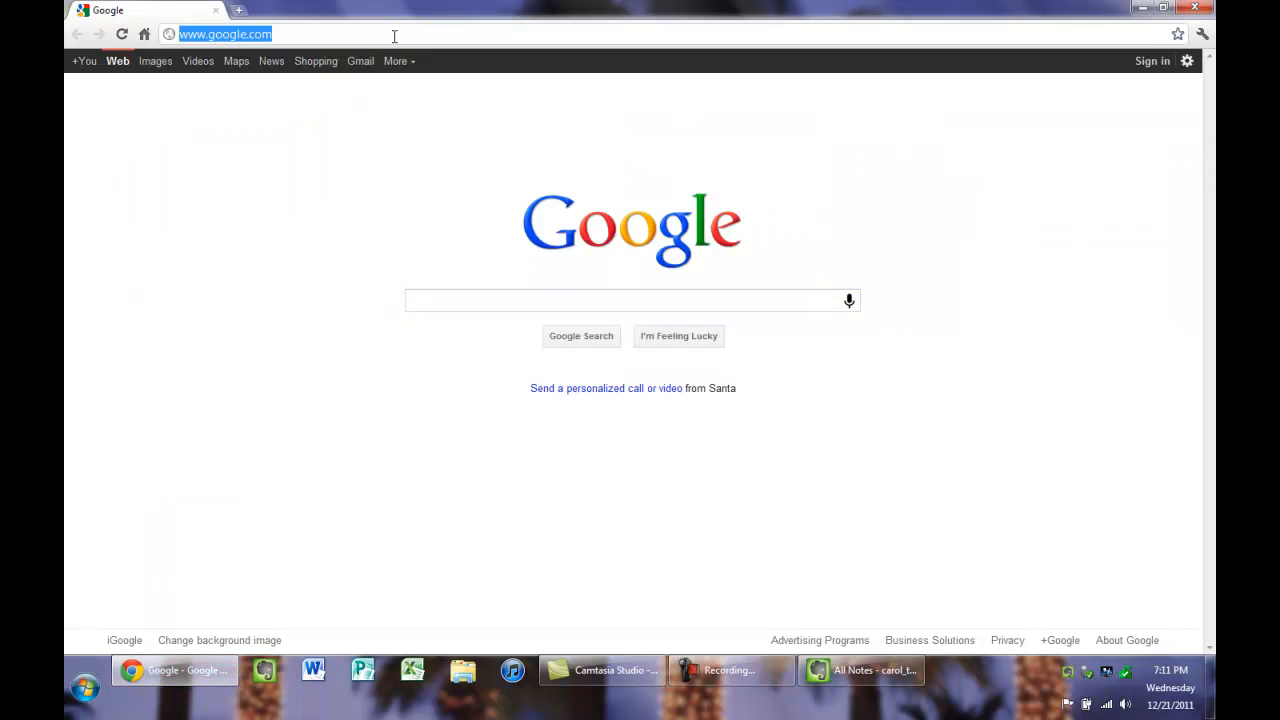
pyautogui.write('www.')
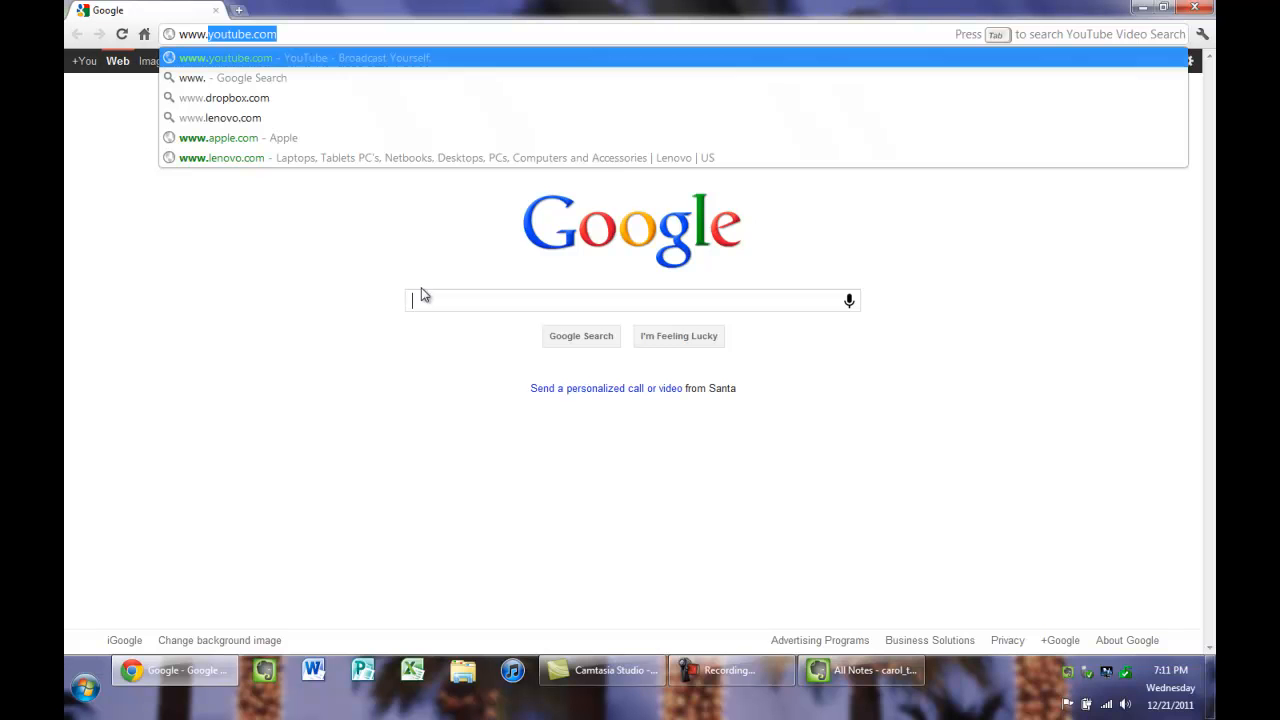
pyautogui.write('evernote.com')
pyautogui.press('Return')
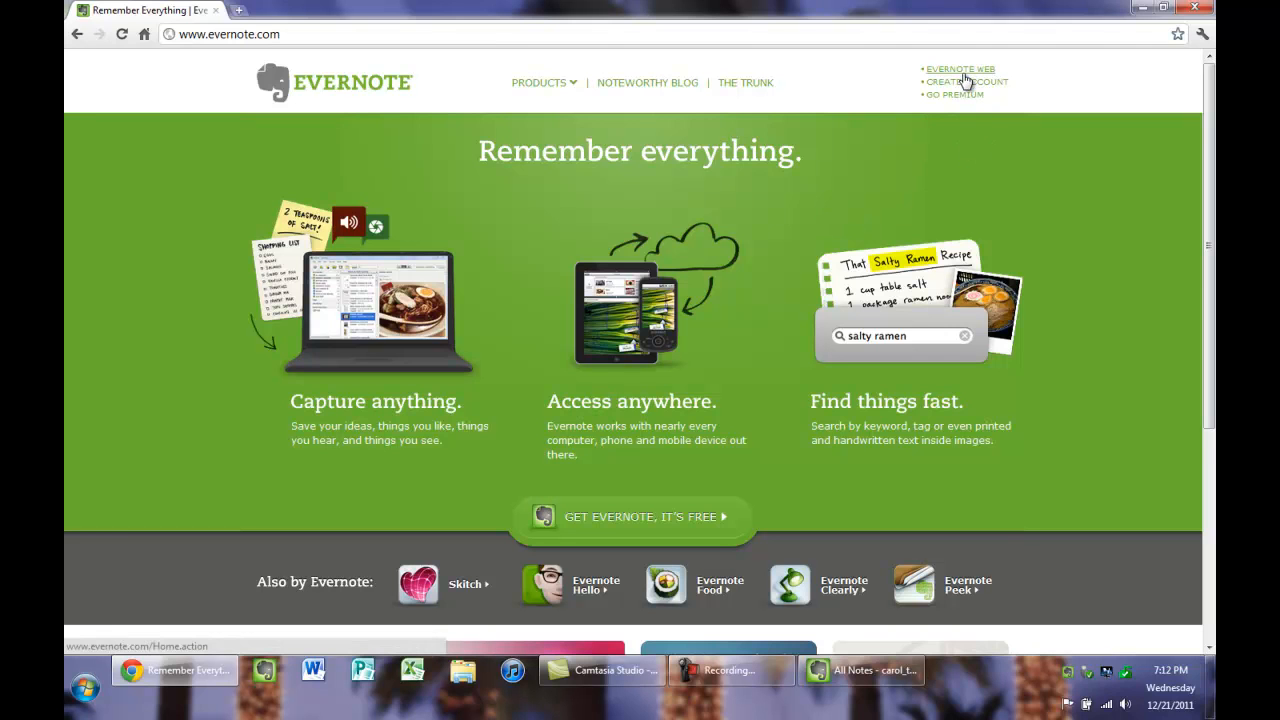
# Step: Sign in to Evernote Web with the prefilled account credentials
pyautogui.click(961, 72)
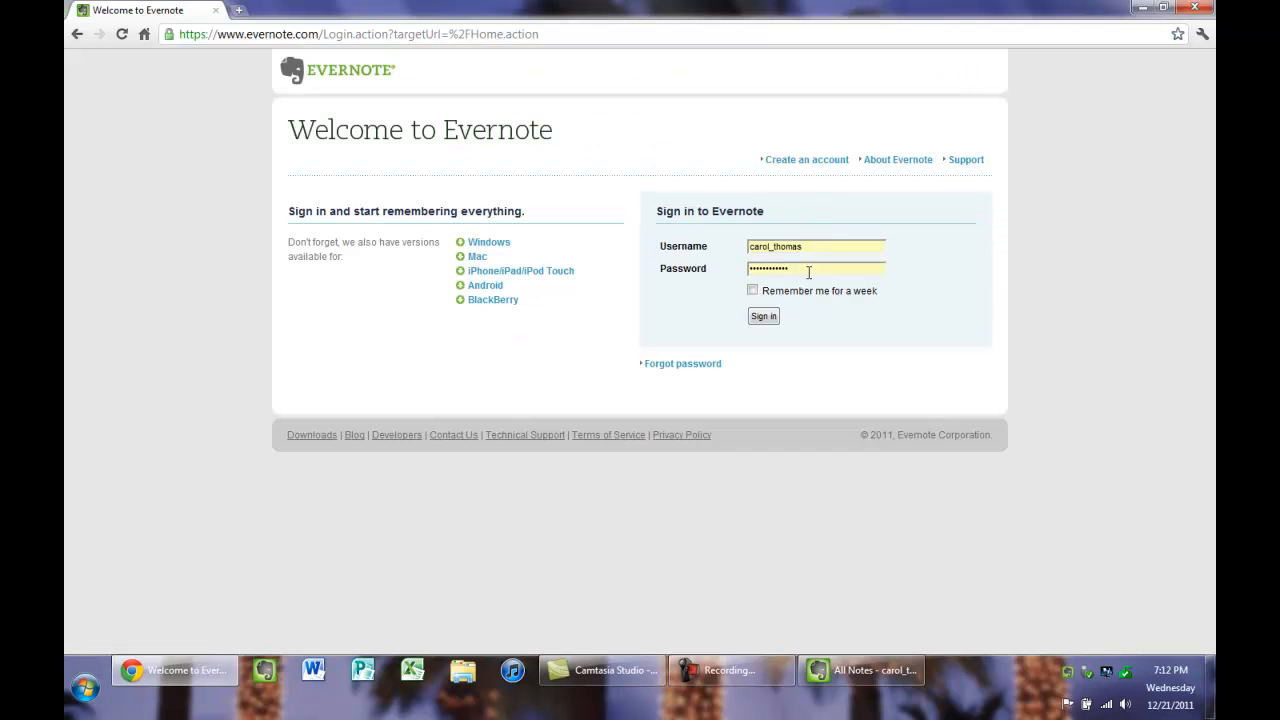
pyautogui.moveTo(806, 247); pyautogui.dragTo(757, 250)
pyautogui.click(719, 256)
pyautogui.click(764, 316)
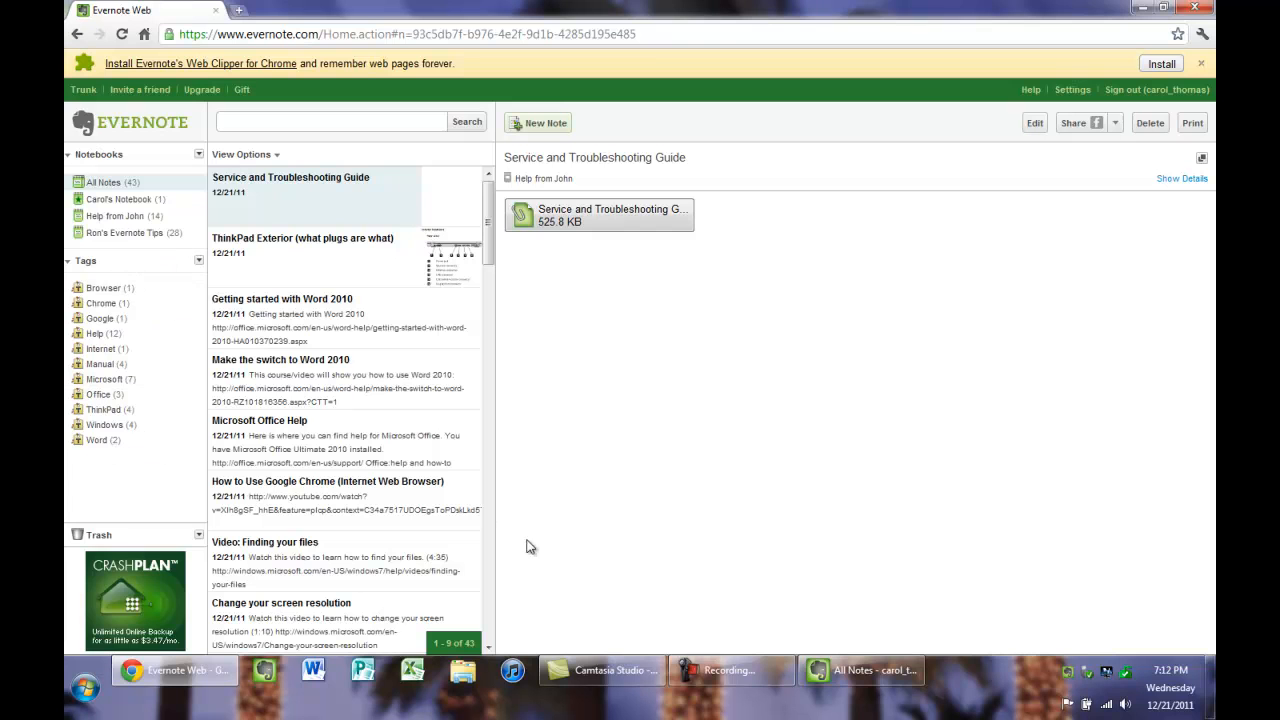
# Step: Compare the notes in Evernote Web with those in the desktop Evernote application, ending in the browser
pyautogui.click(846, 673)
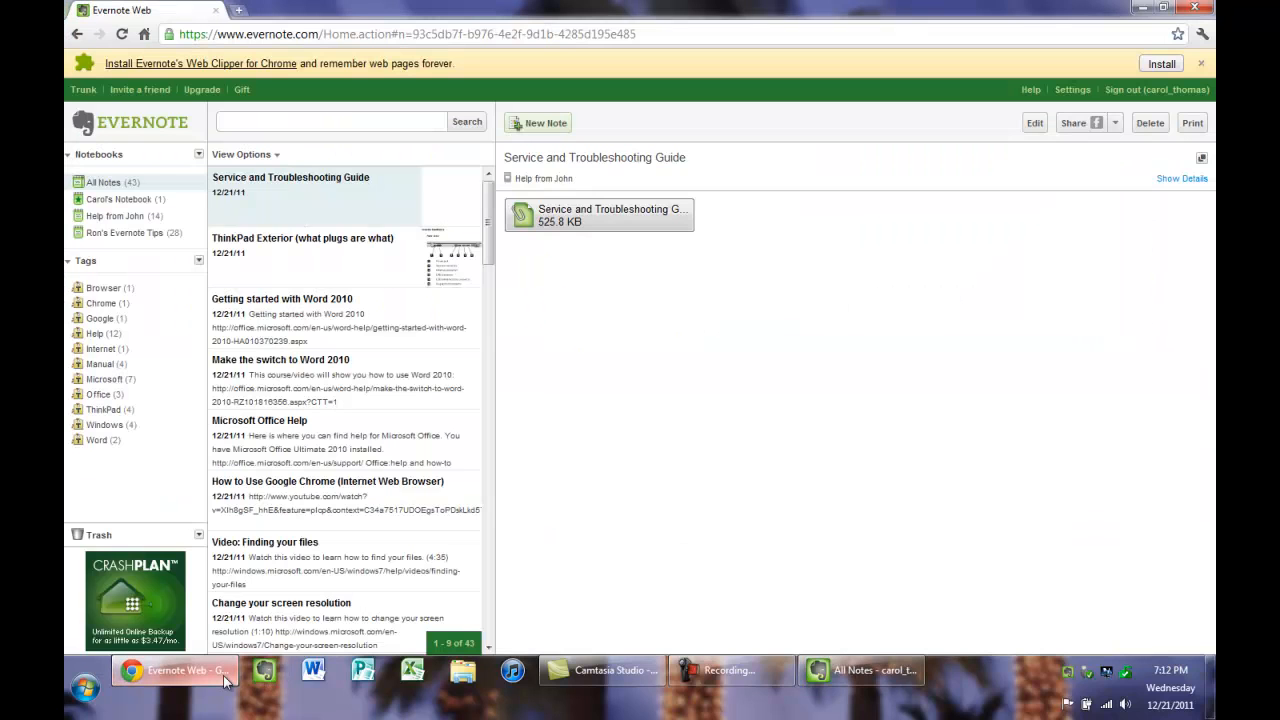
pyautogui.click(178, 671)
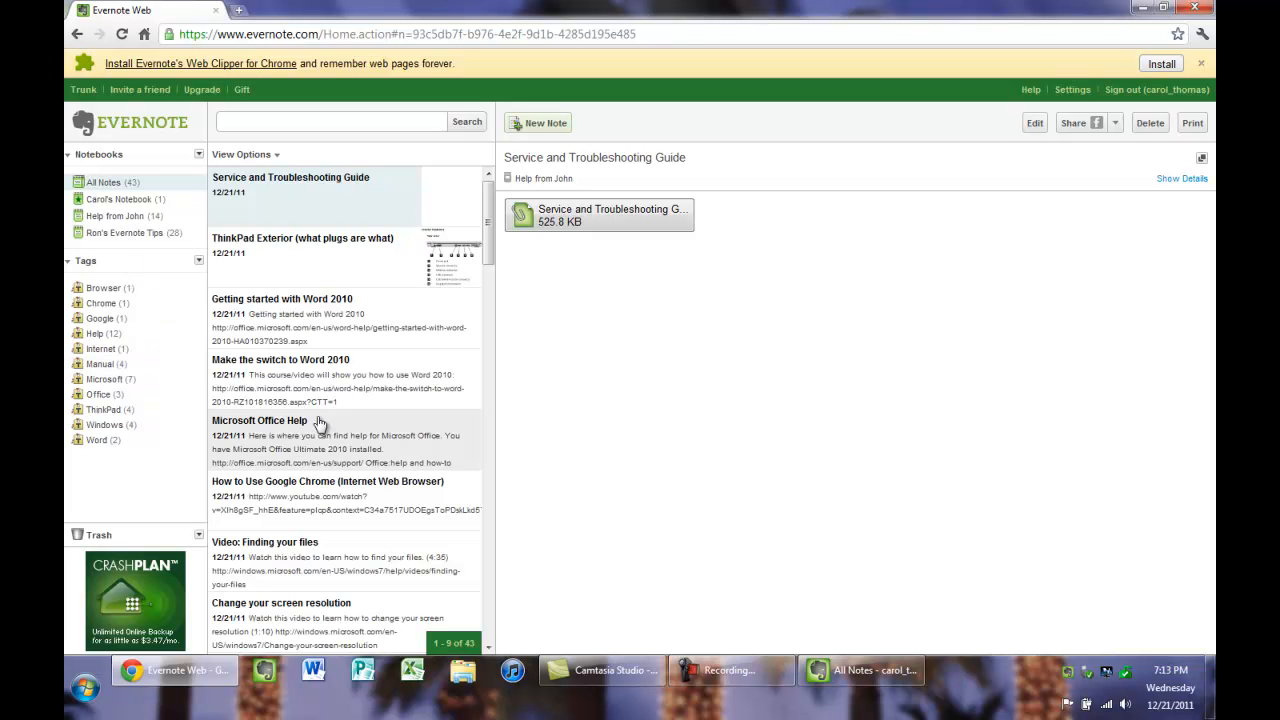
pyautogui.click(834, 671)
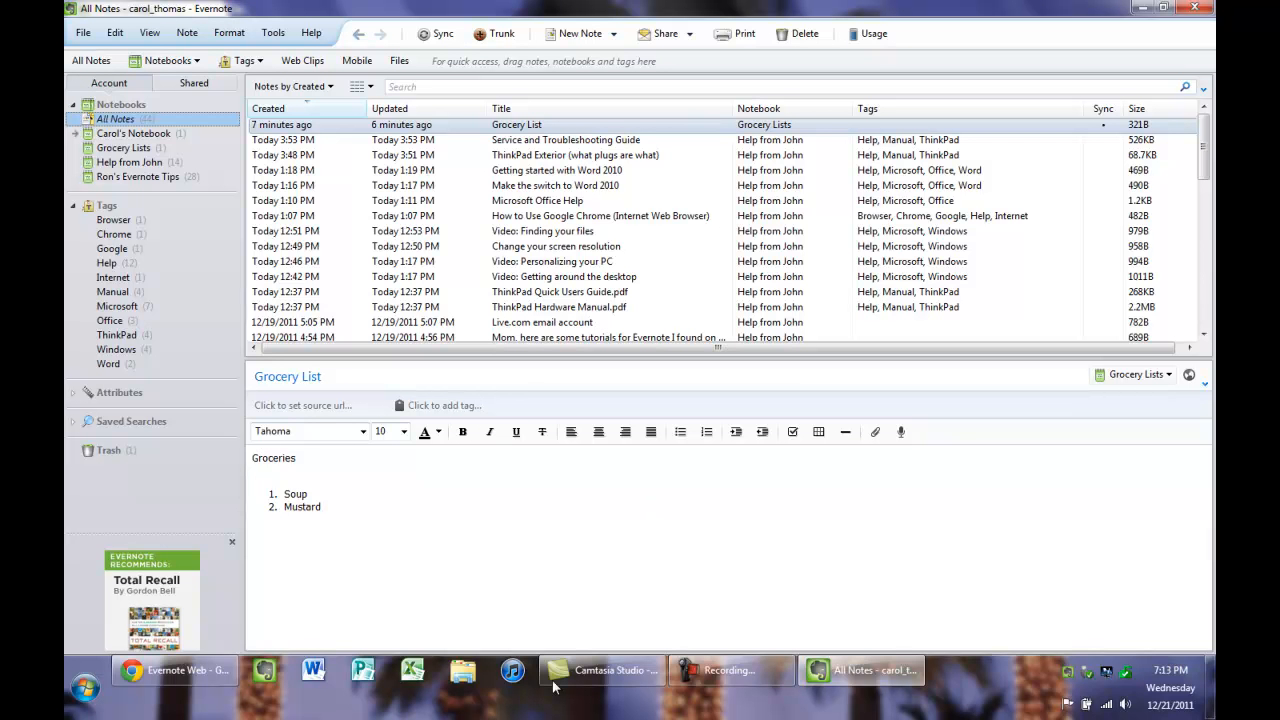
pyautogui.click(175, 670)
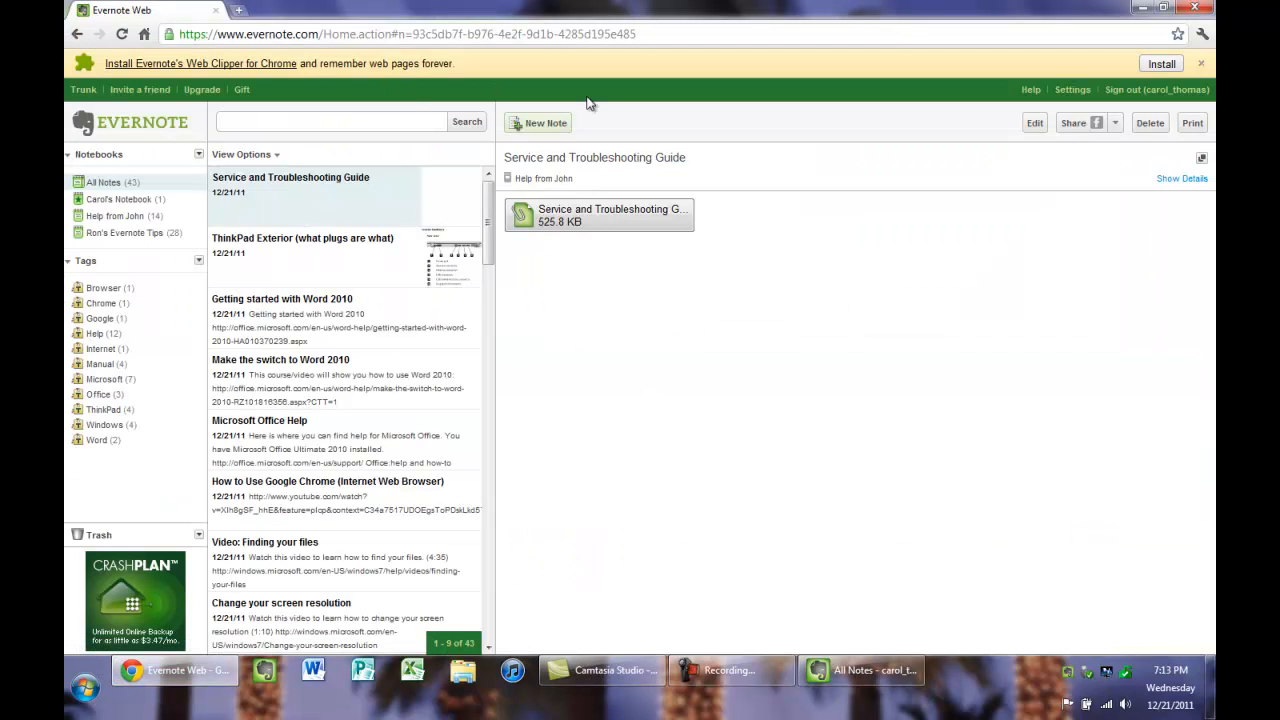
# Step: Sign out of Evernote Web, reopening its sign-in page, and switch back to the desktop Evernote application
pyautogui.click(1115, 92)
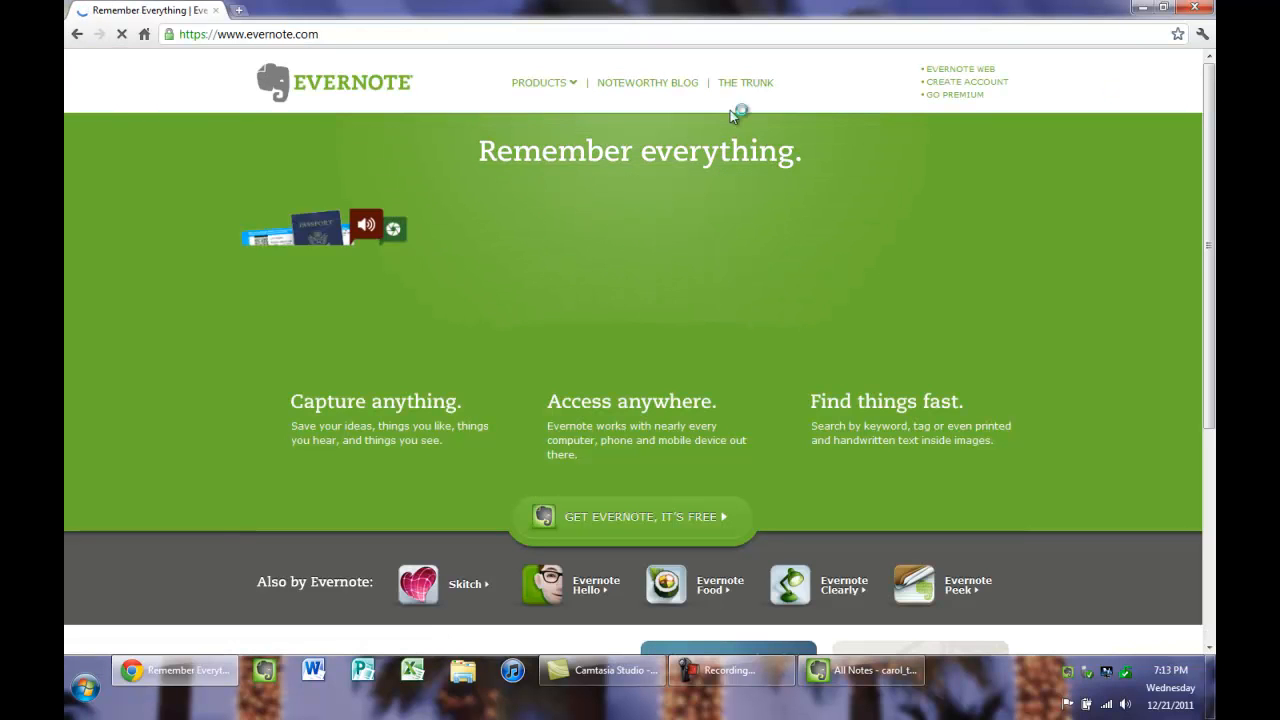
pyautogui.click(962, 70)
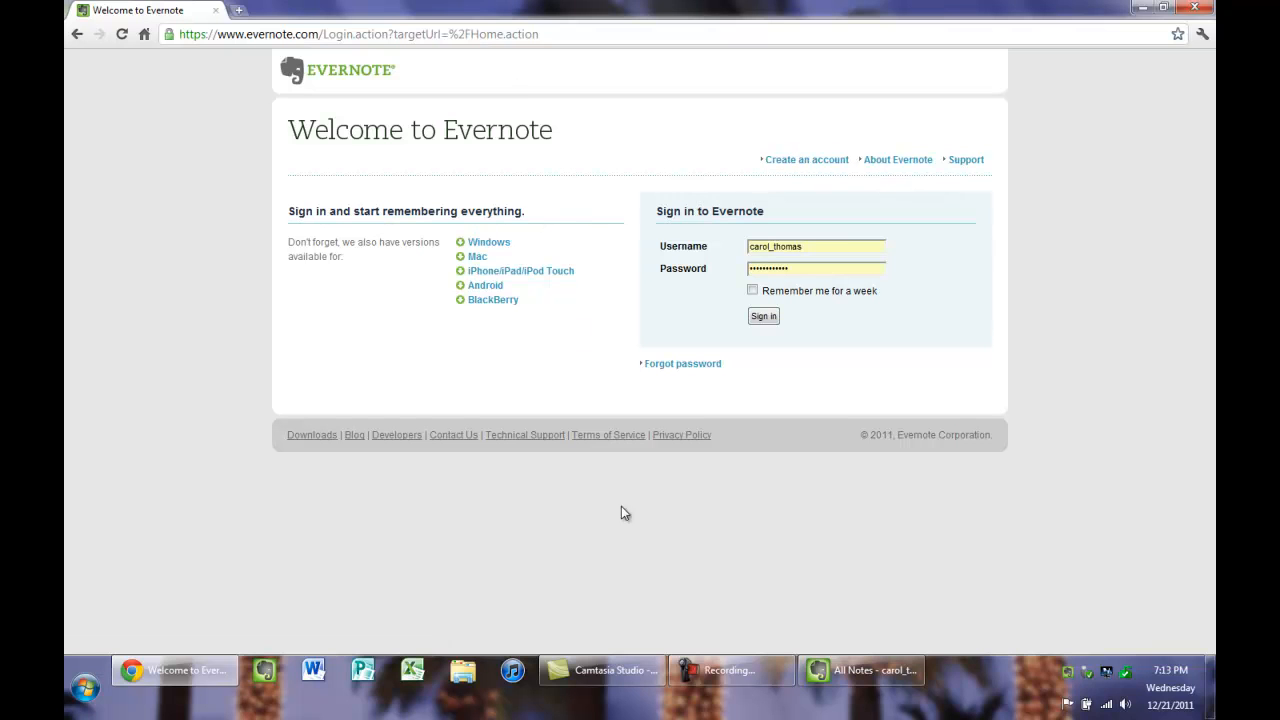
pyautogui.click(828, 676)
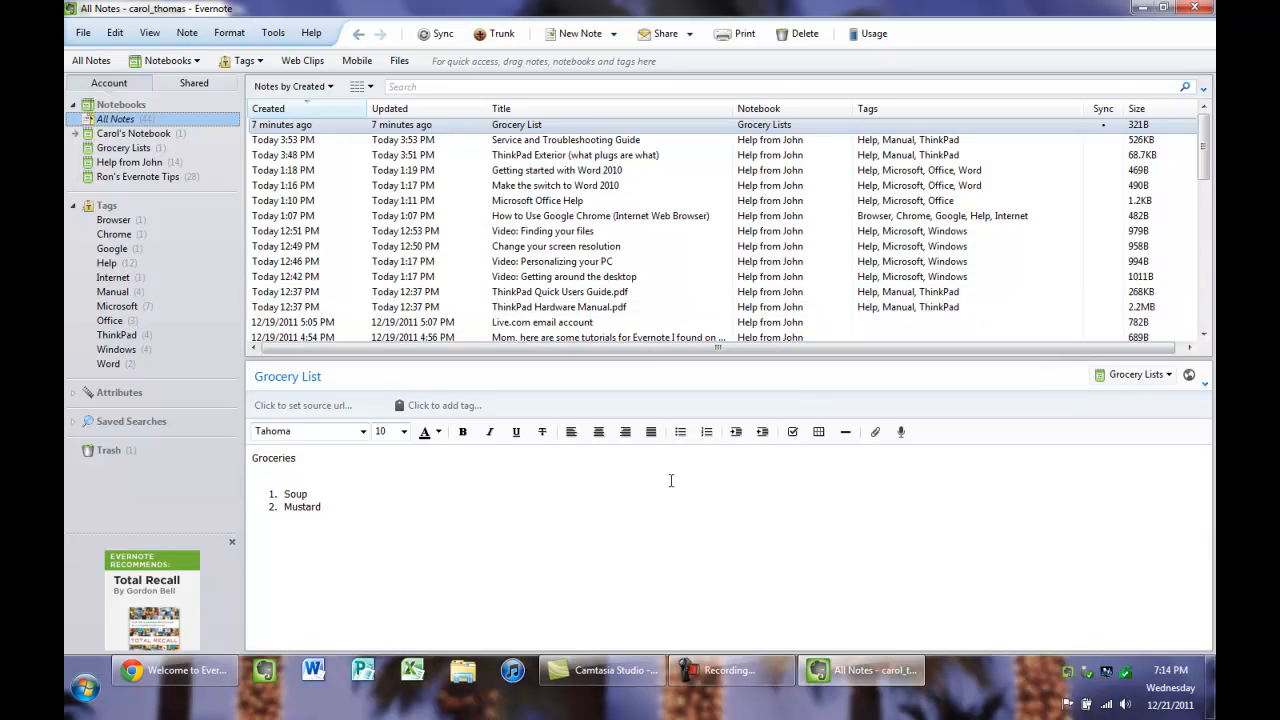
pyautogui.click(711, 670)
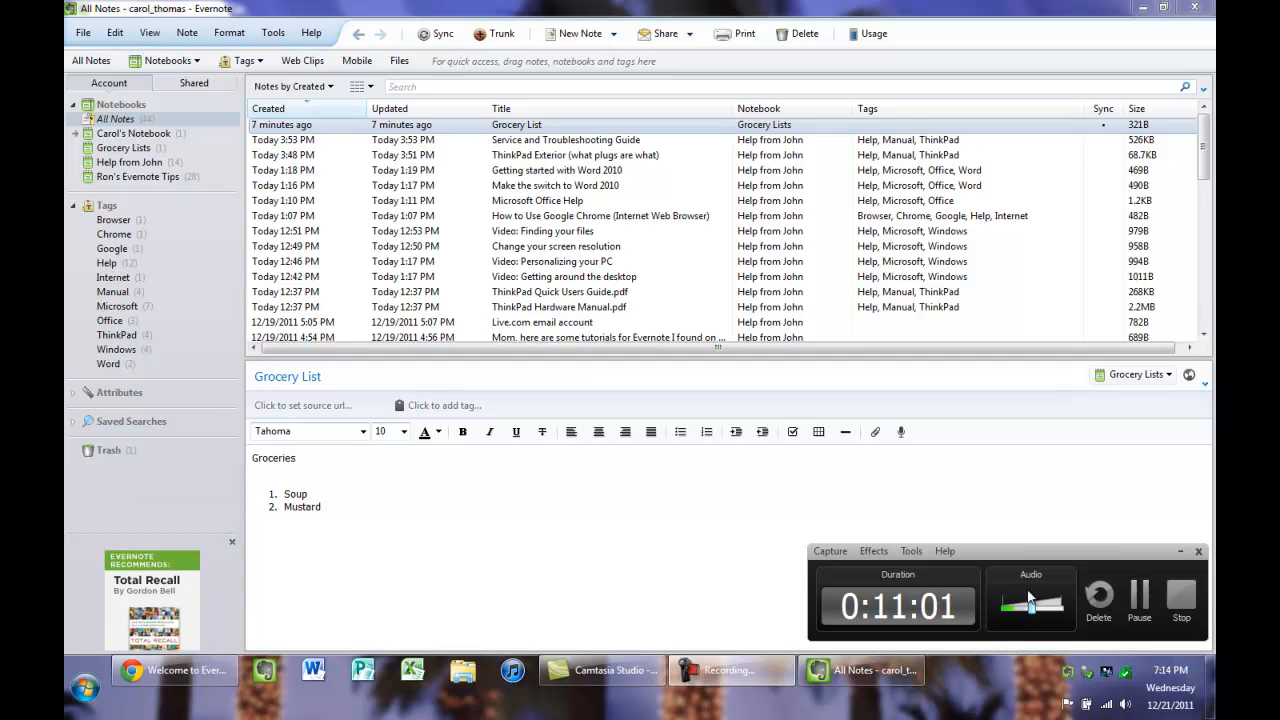